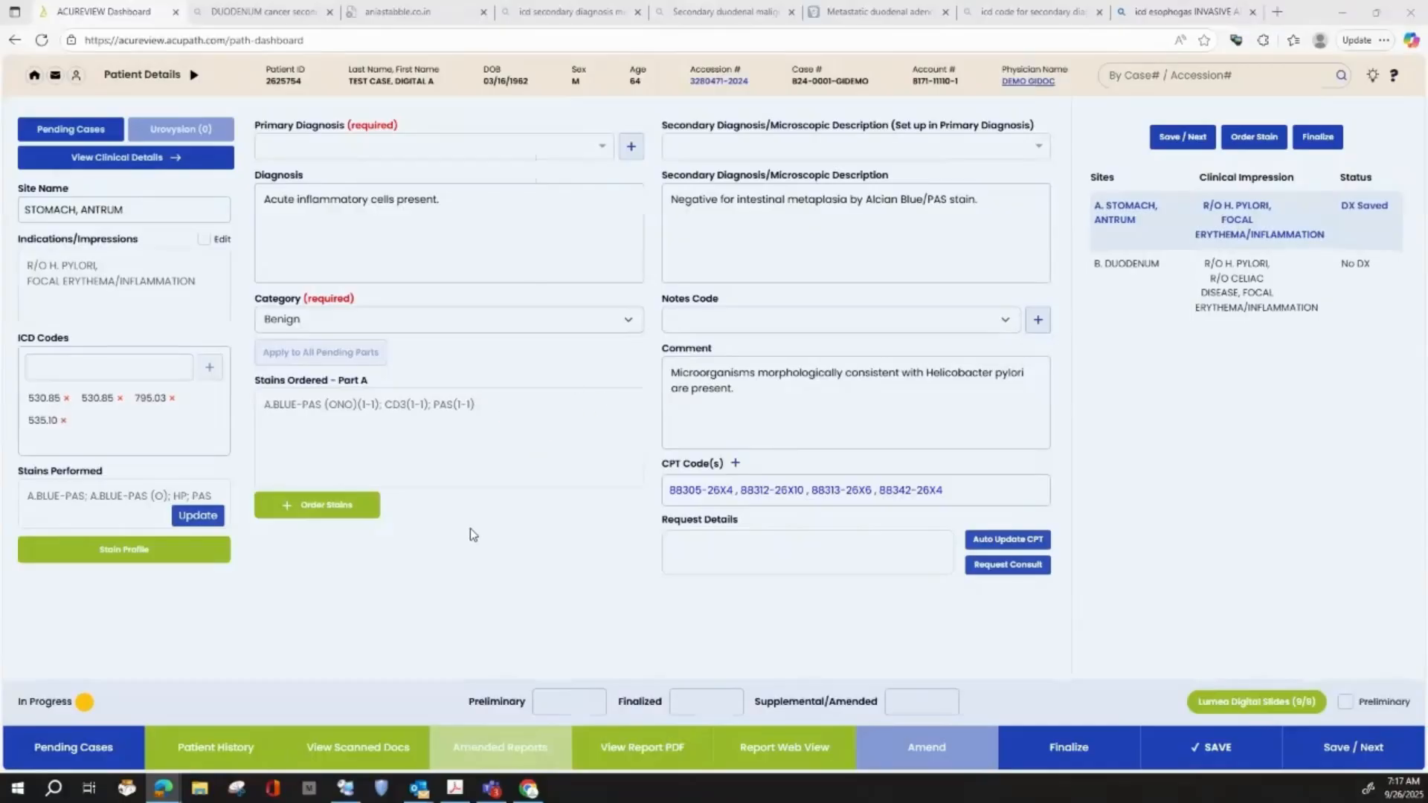
# View the Primary Diagnosis choices for the stomach antrum part and open the diagnosis templates list.
pyautogui.click(605, 147)
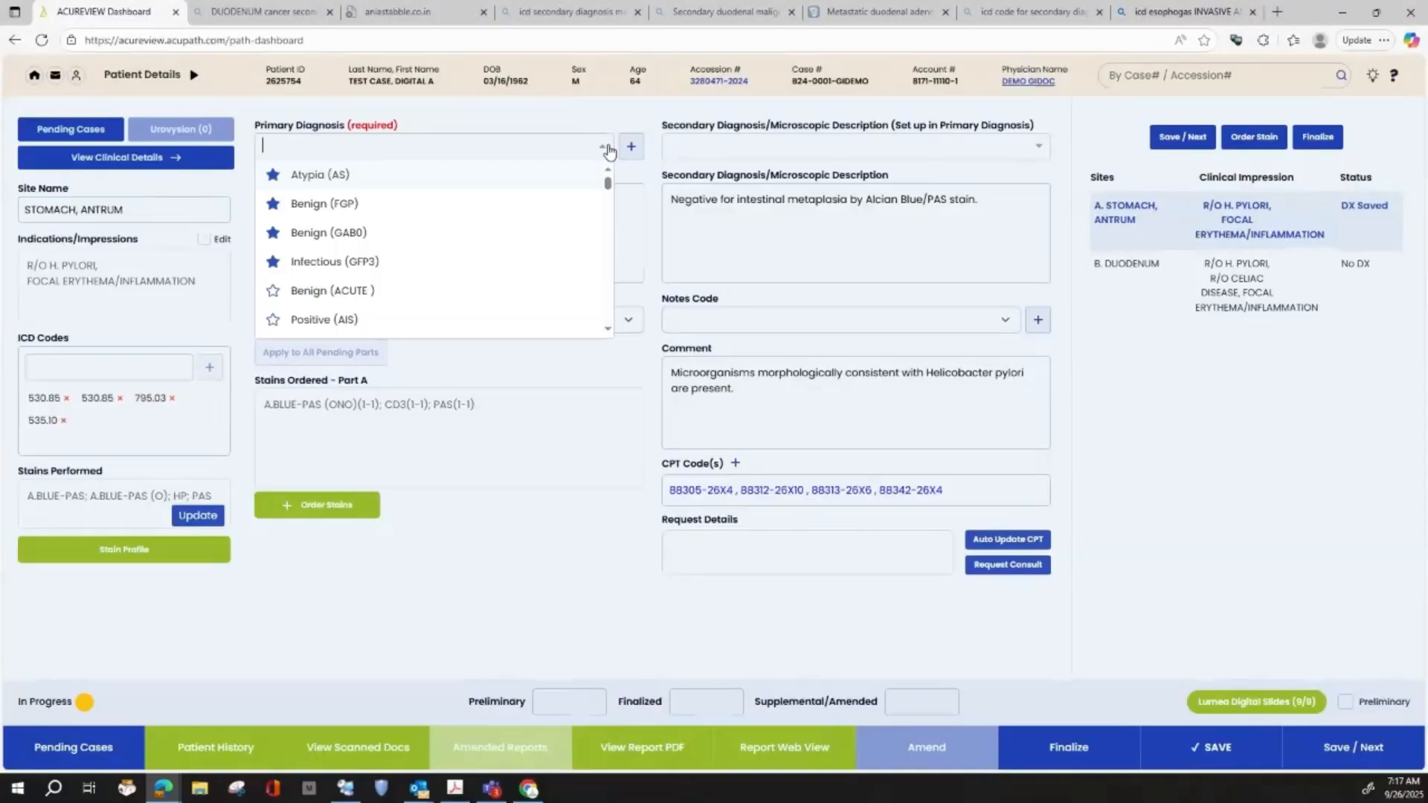
pyautogui.click(473, 117)
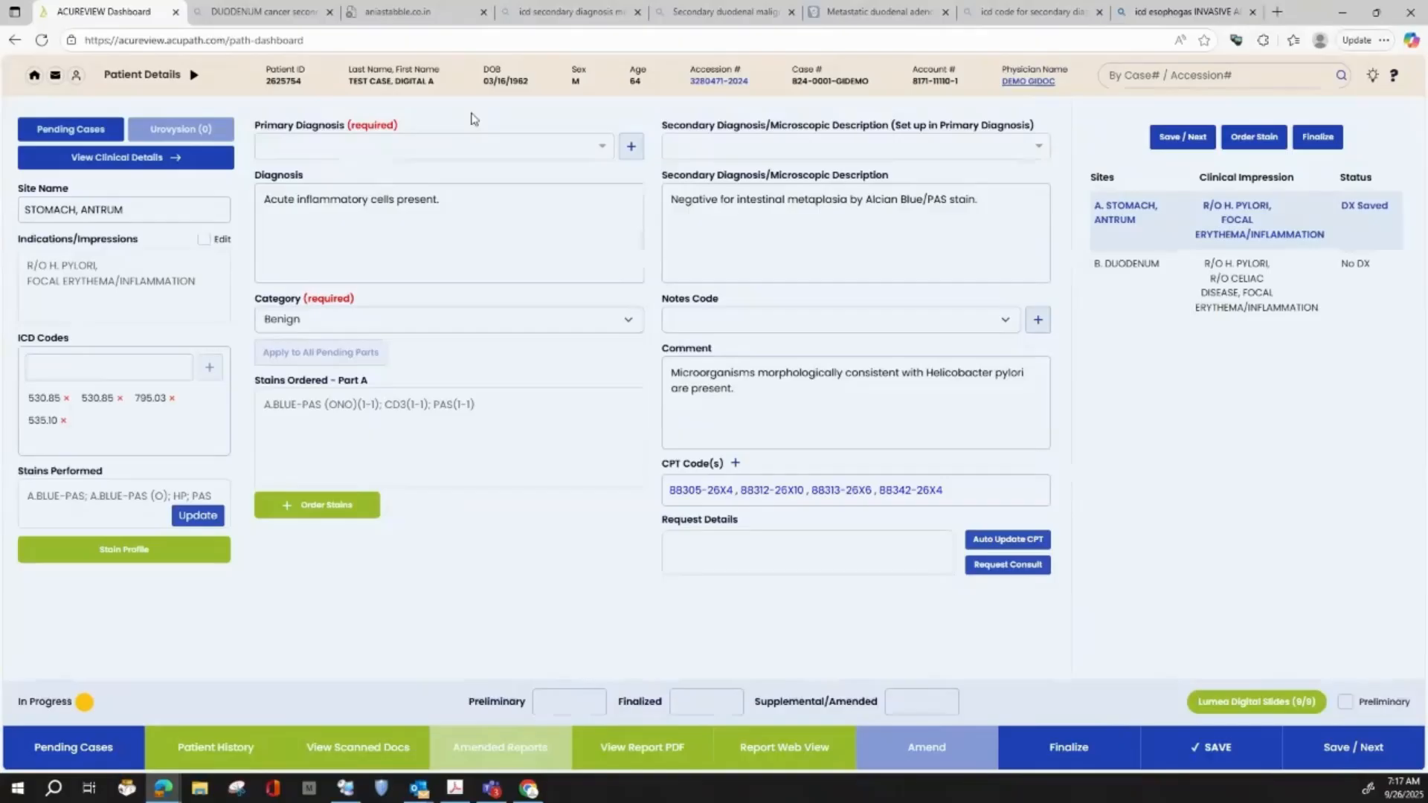
pyautogui.click(632, 148)
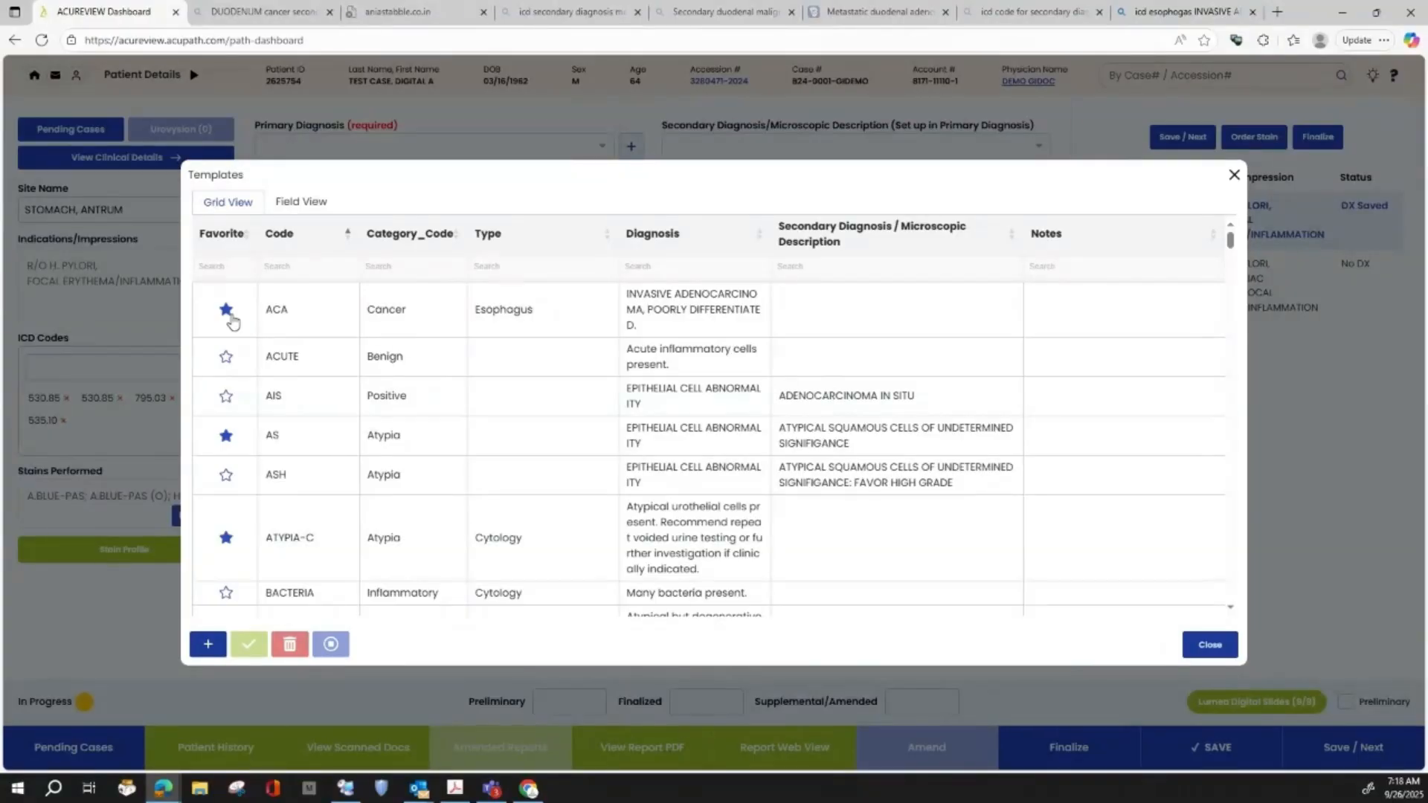
# Mark the ACUTE template as a favorite, remove the mark again, and browse the template list.
pyautogui.click(226, 357)
pyautogui.click(226, 357)
pyautogui.scroll(-1, 302, 369)
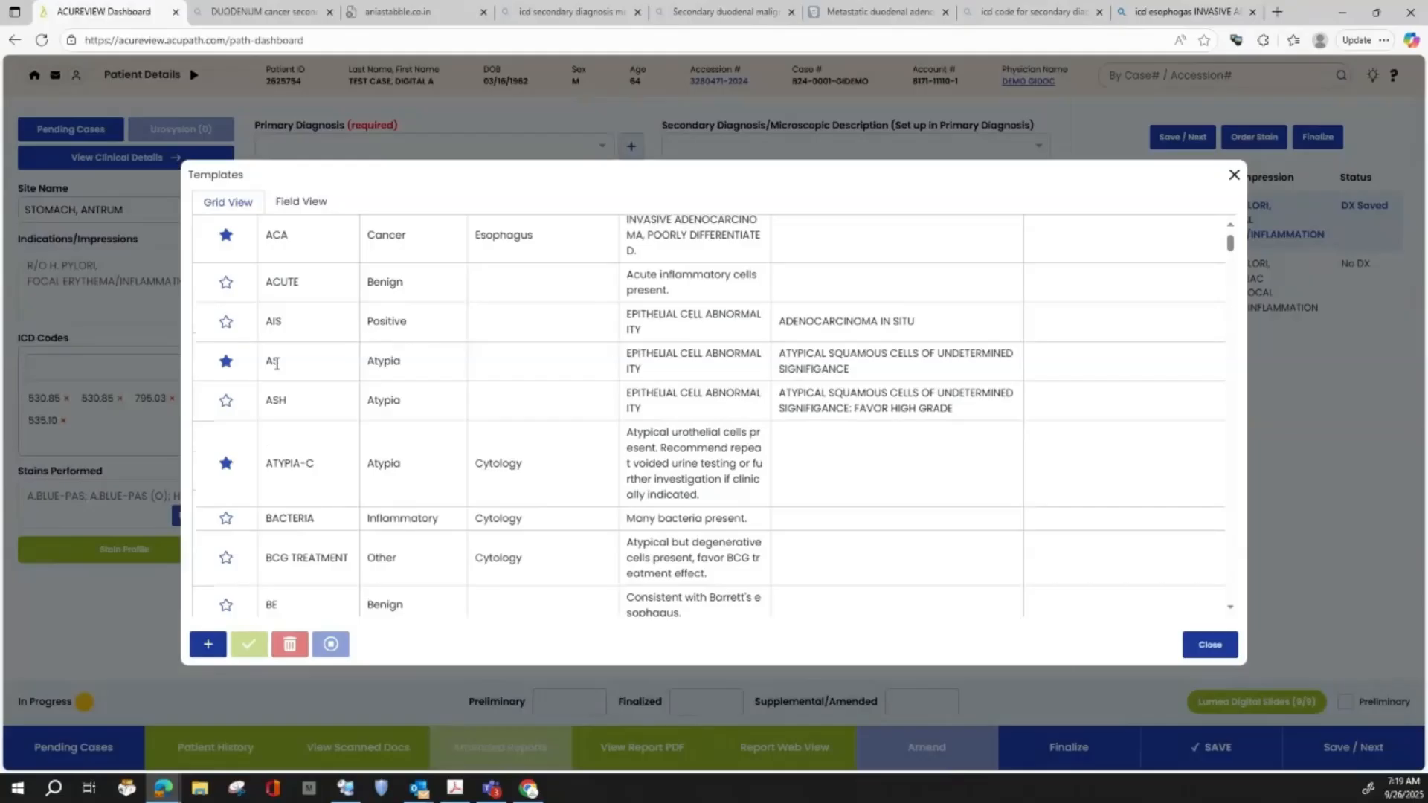
pyautogui.scroll(1, 284, 368)
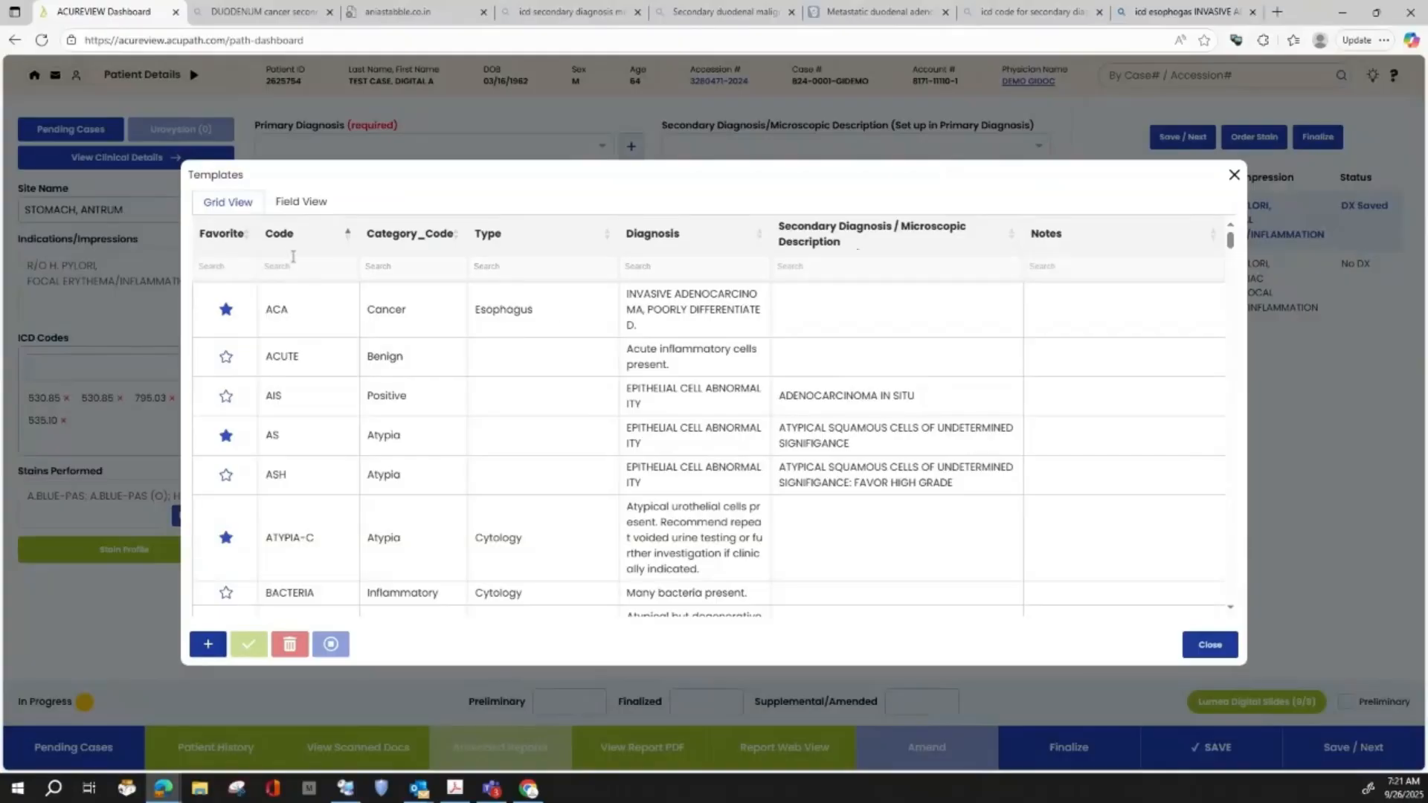
# Try sorting the templates by Code and filter the Diagnosis column for "fundic".
pyautogui.click(282, 235)
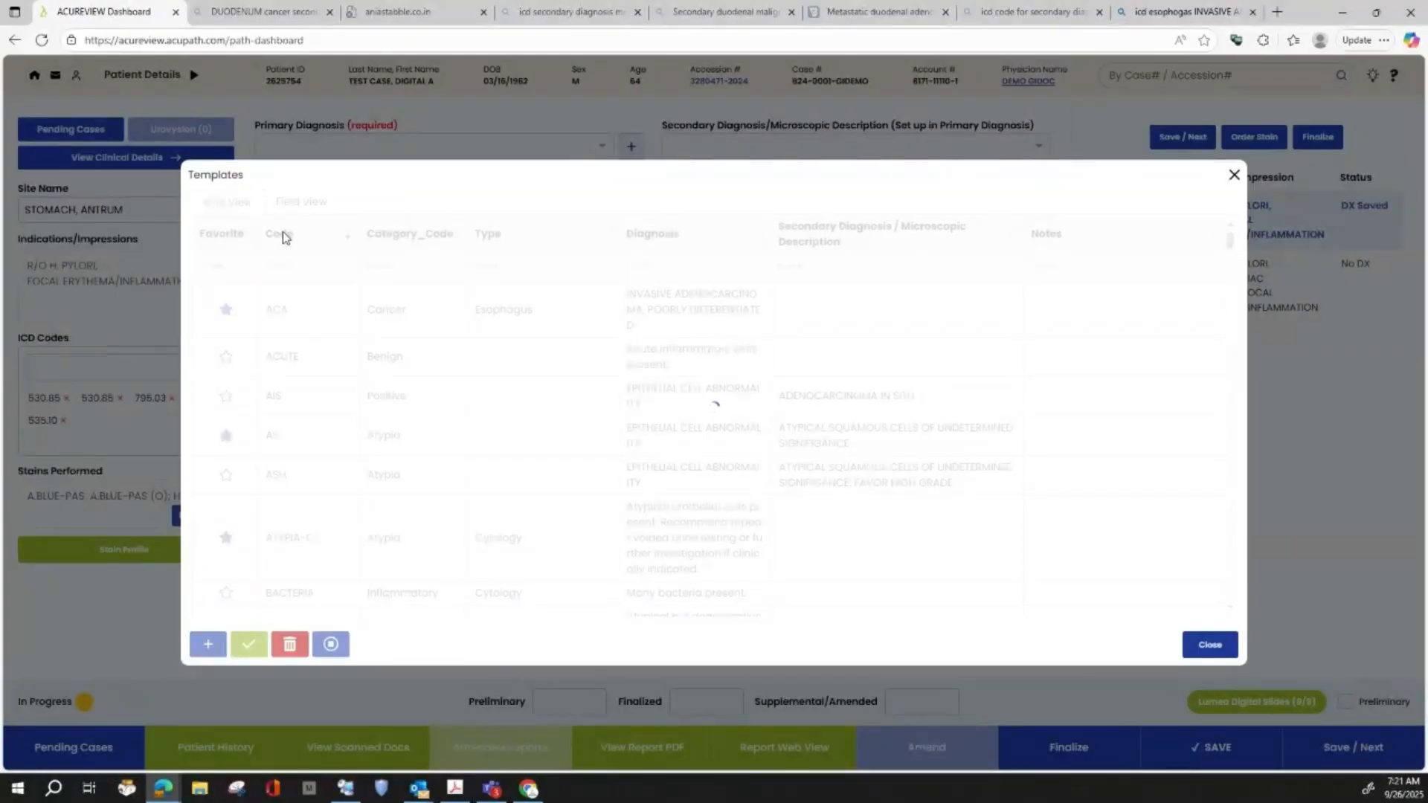
pyautogui.click(283, 235)
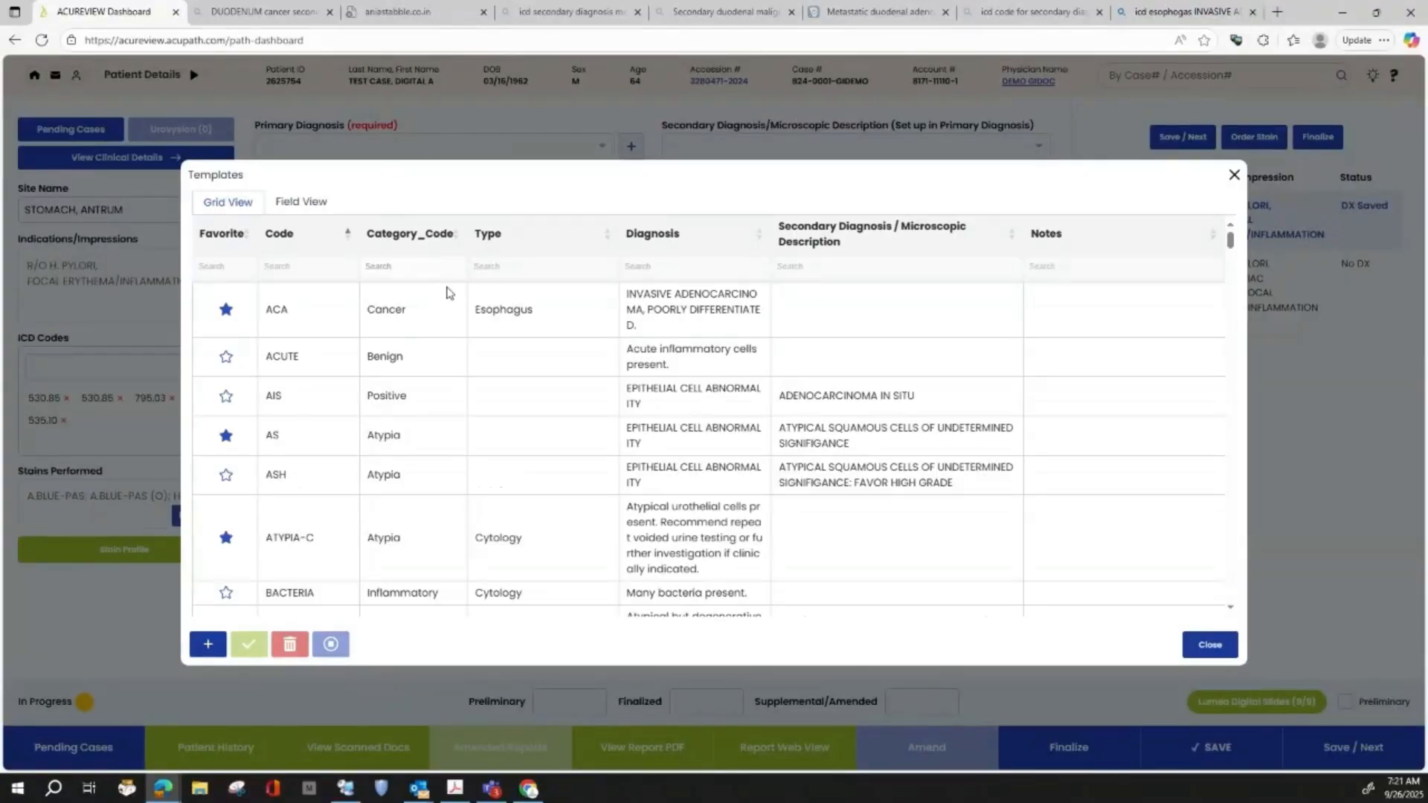
pyautogui.click(521, 269)
pyautogui.click(666, 269)
pyautogui.write('fundic')
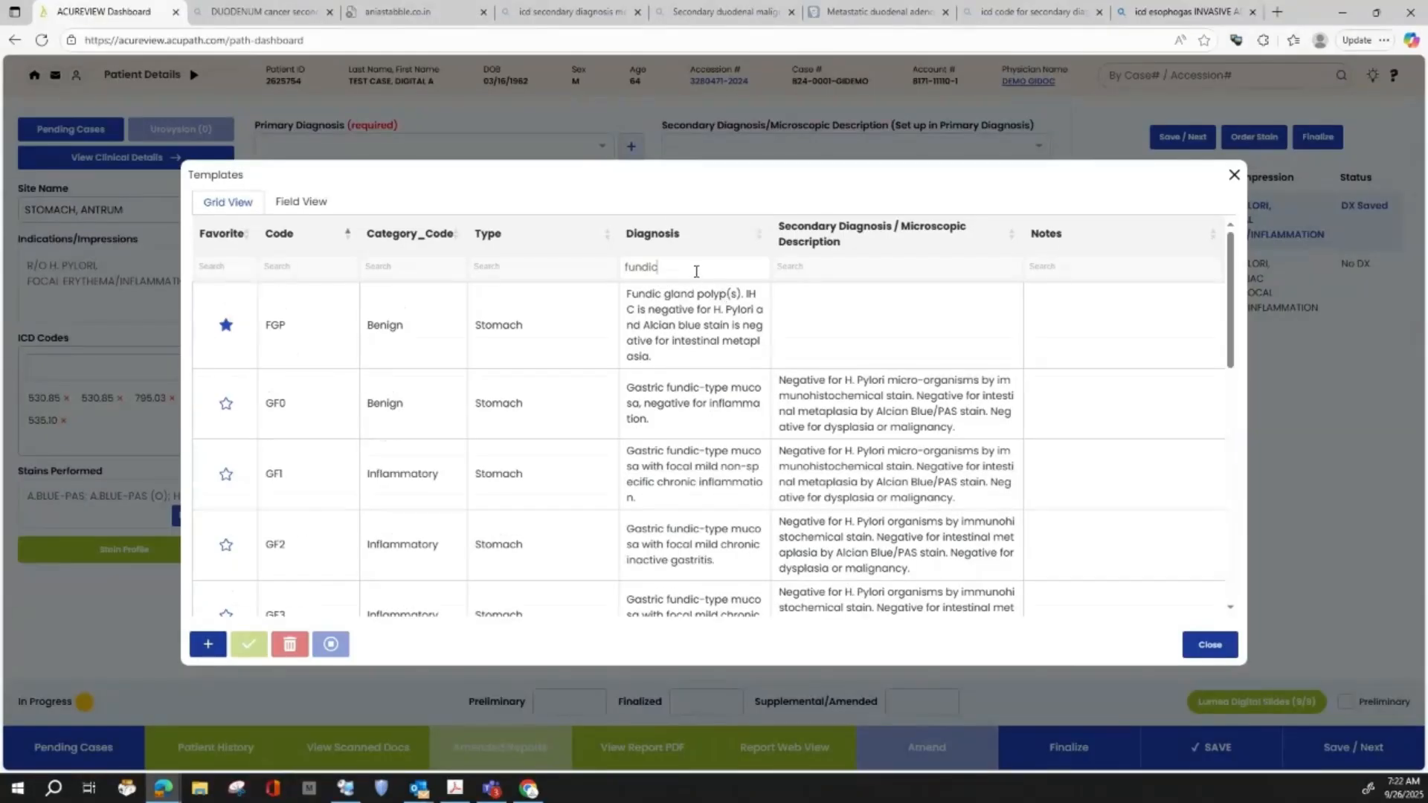
# Clear the Diagnosis column filter and open the ACA template's detailed fields.
pyautogui.press('BackSpace')
pyautogui.press('BackSpace')
pyautogui.press('BackSpace')
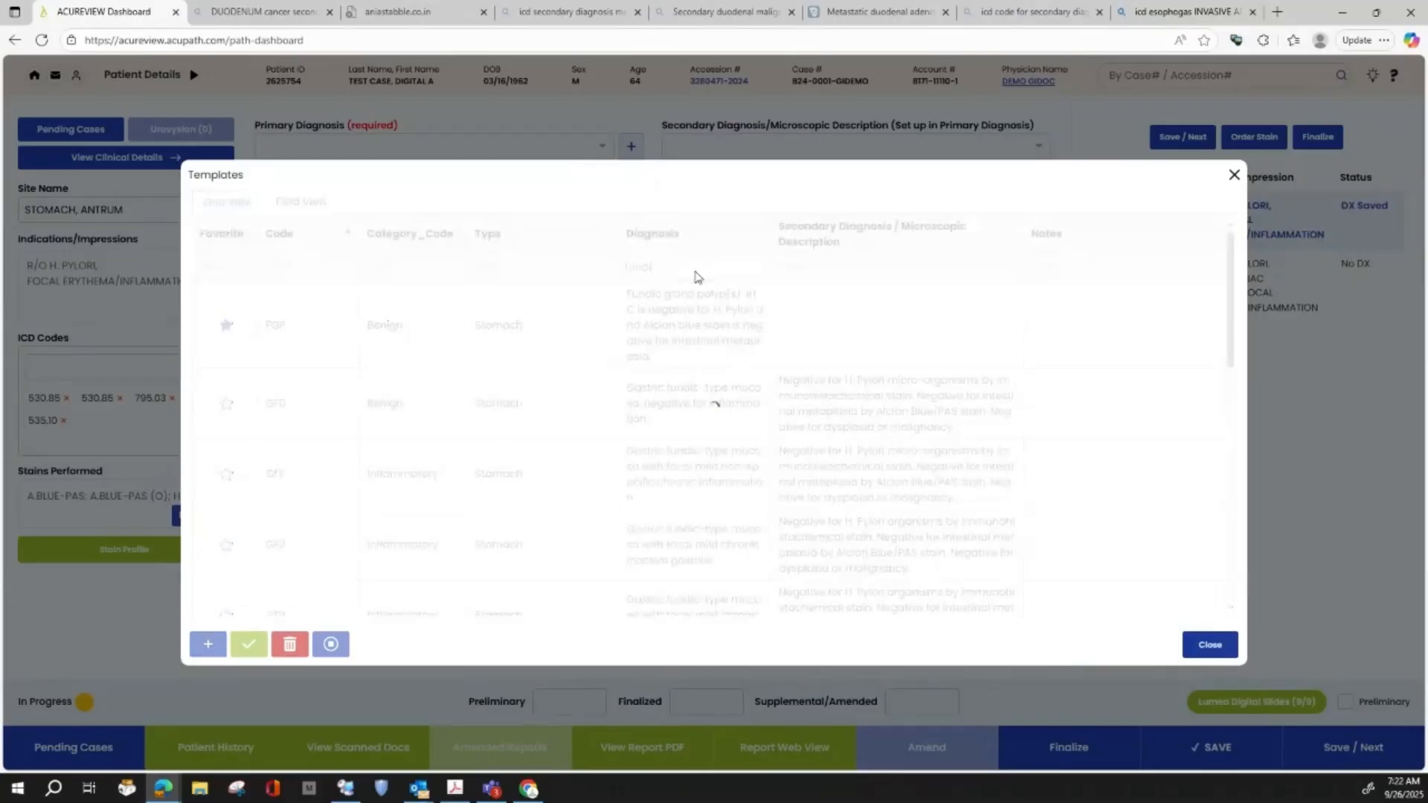
pyautogui.press('BackSpace')
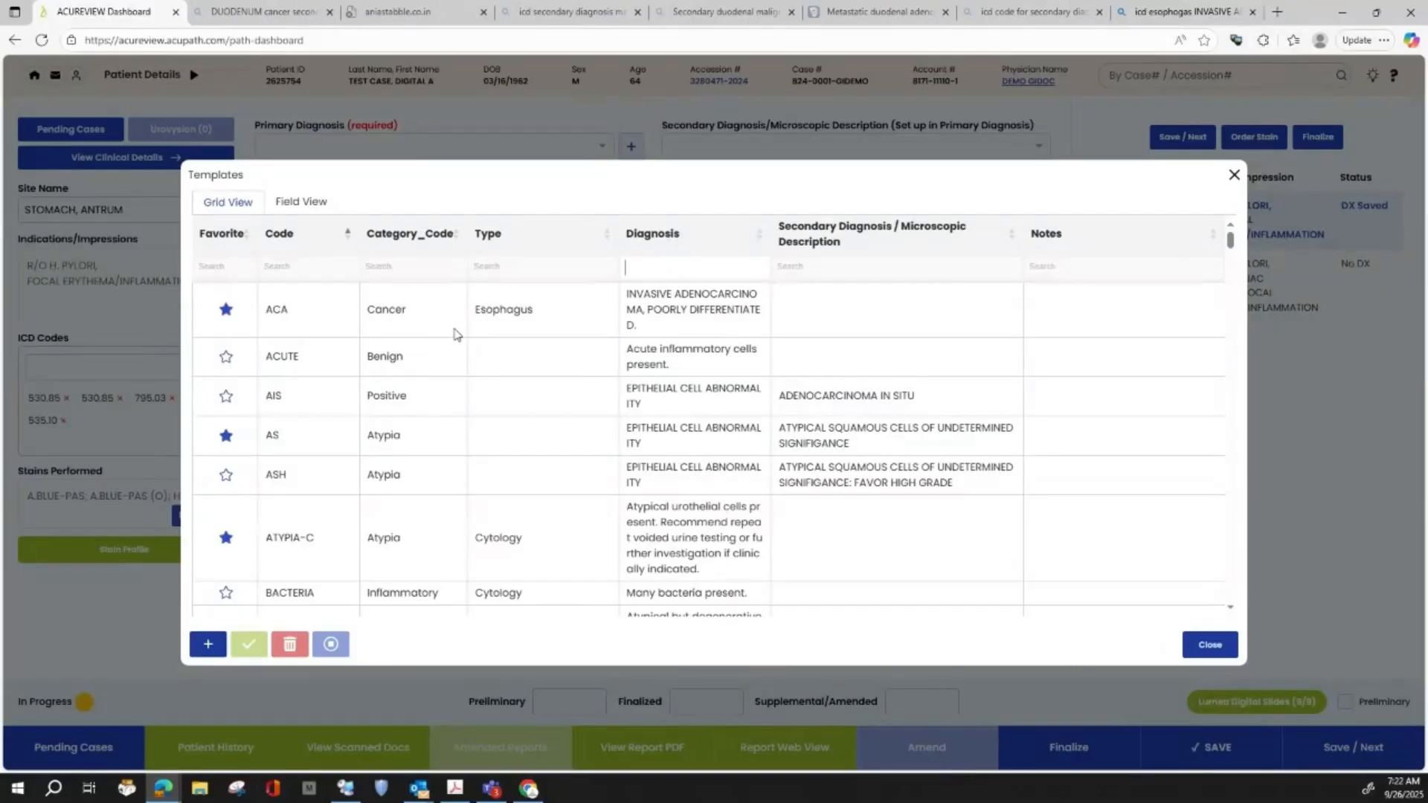
pyautogui.doubleClick(255, 321)
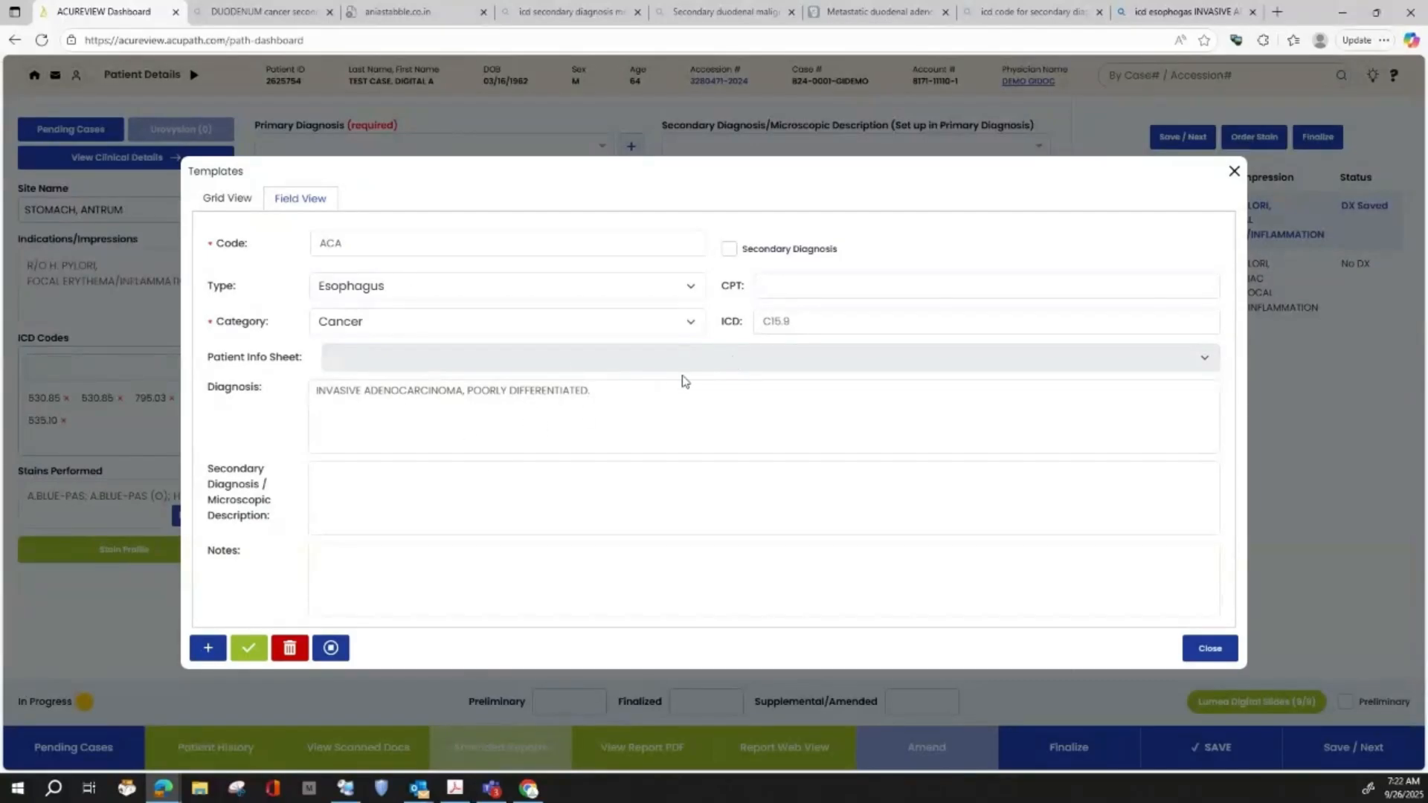
# Examine the ACA template's code, diagnosis text, and the available type and category options.
pyautogui.click(362, 241)
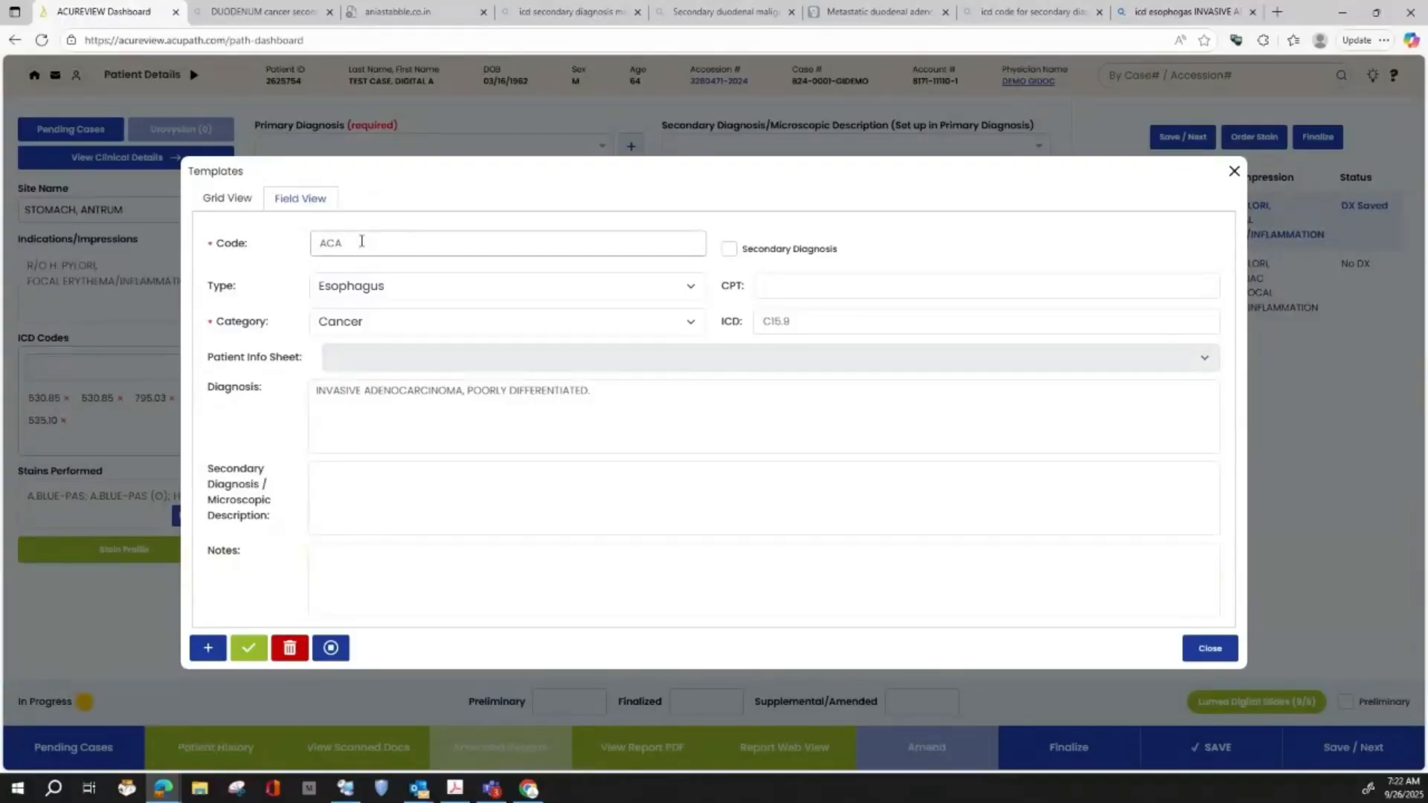
pyautogui.click(439, 288)
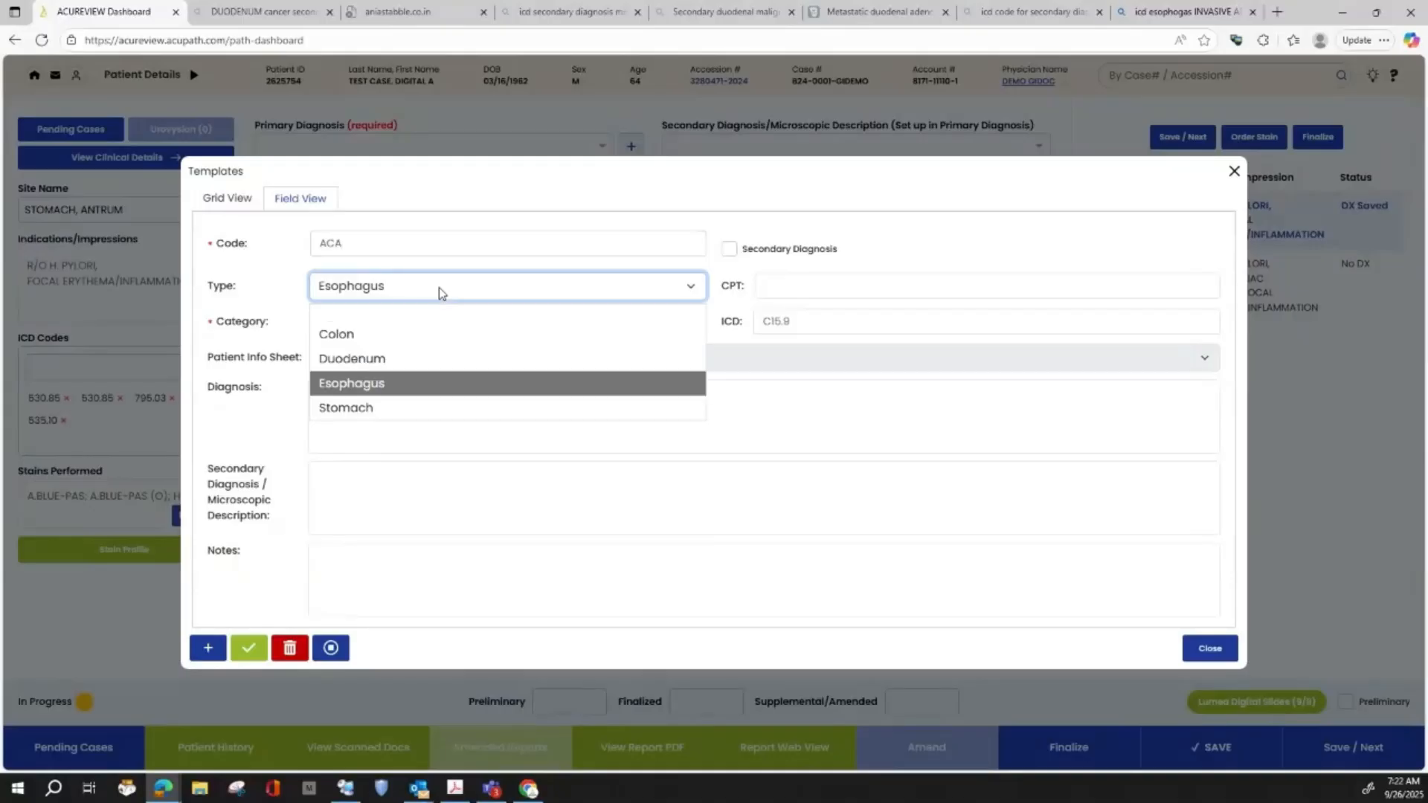
pyautogui.click(439, 288)
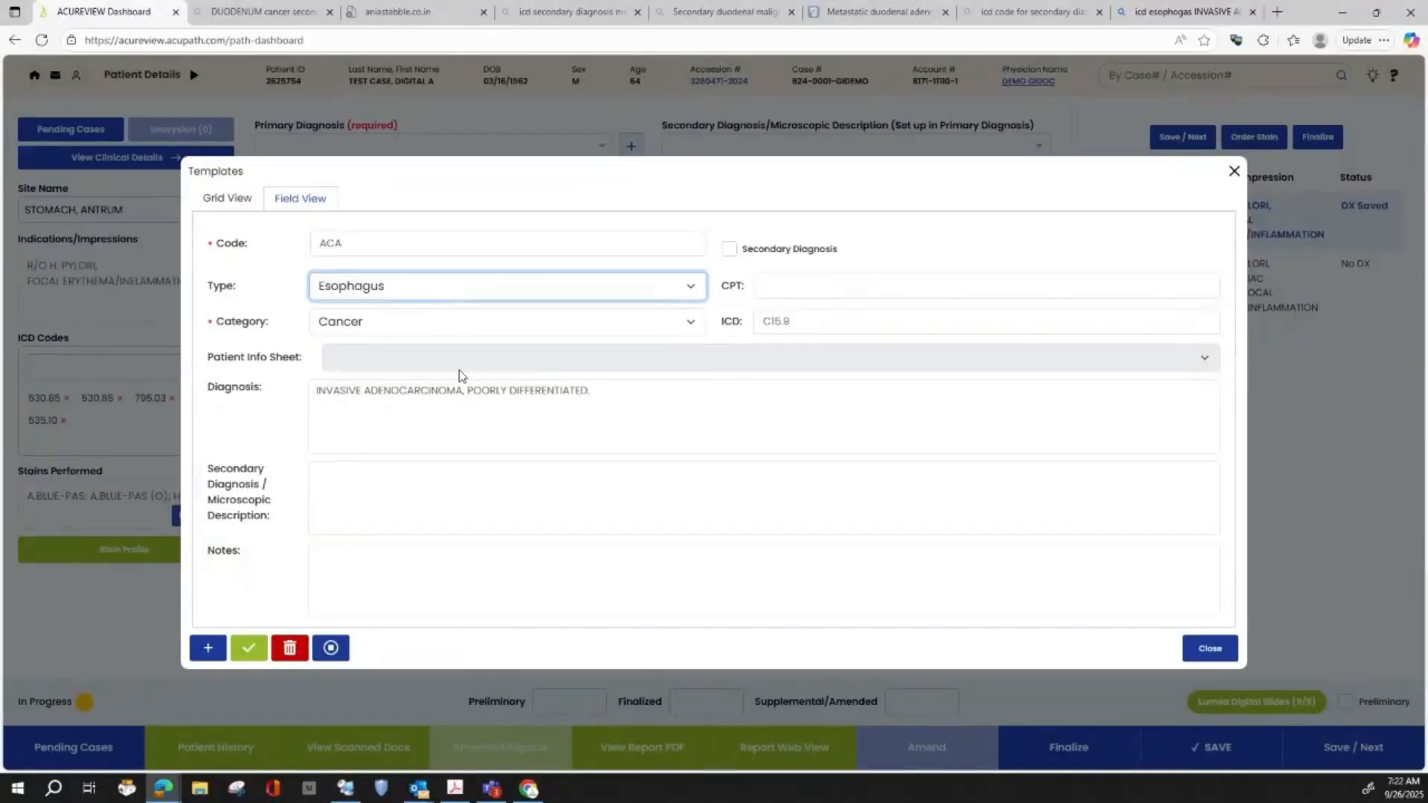
pyautogui.click(488, 415)
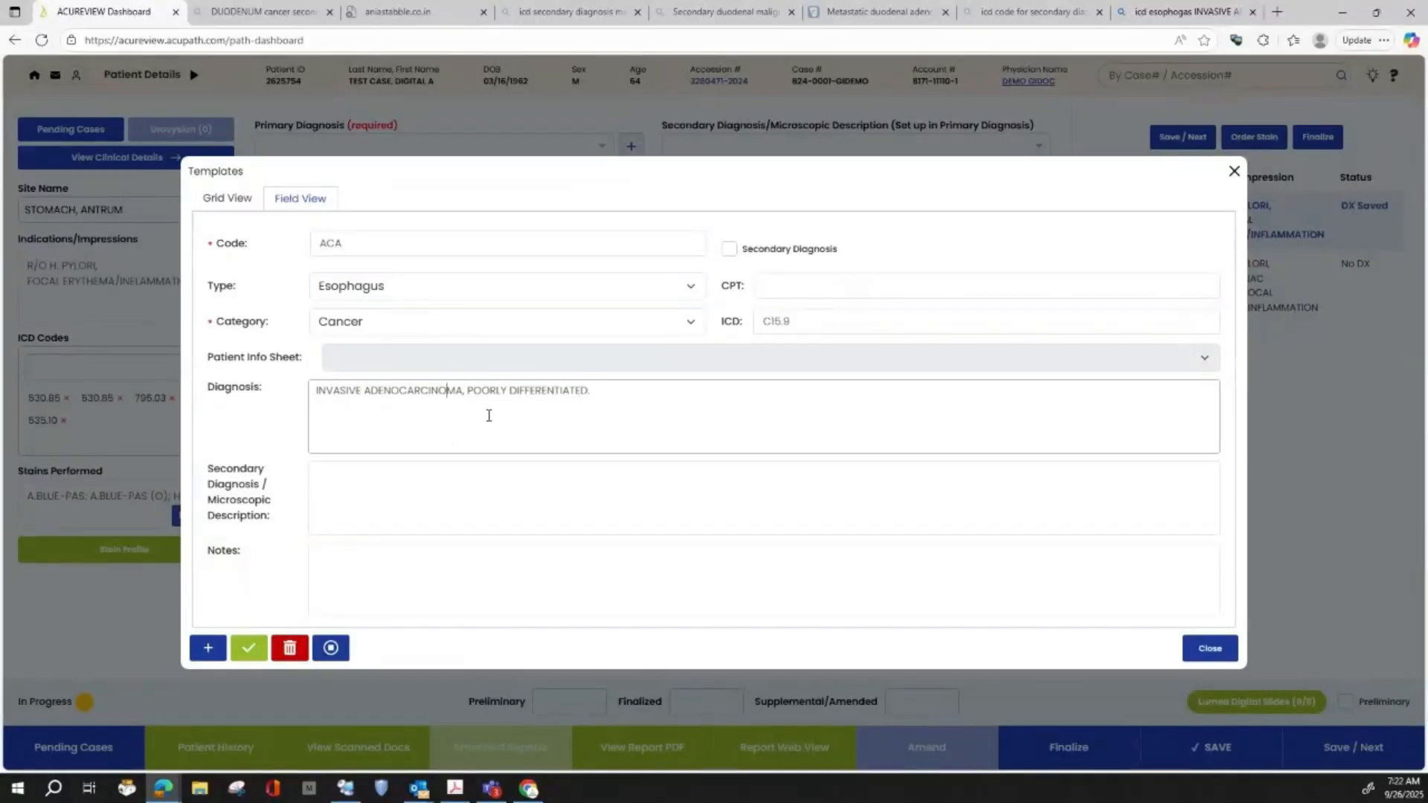
pyautogui.click(426, 326)
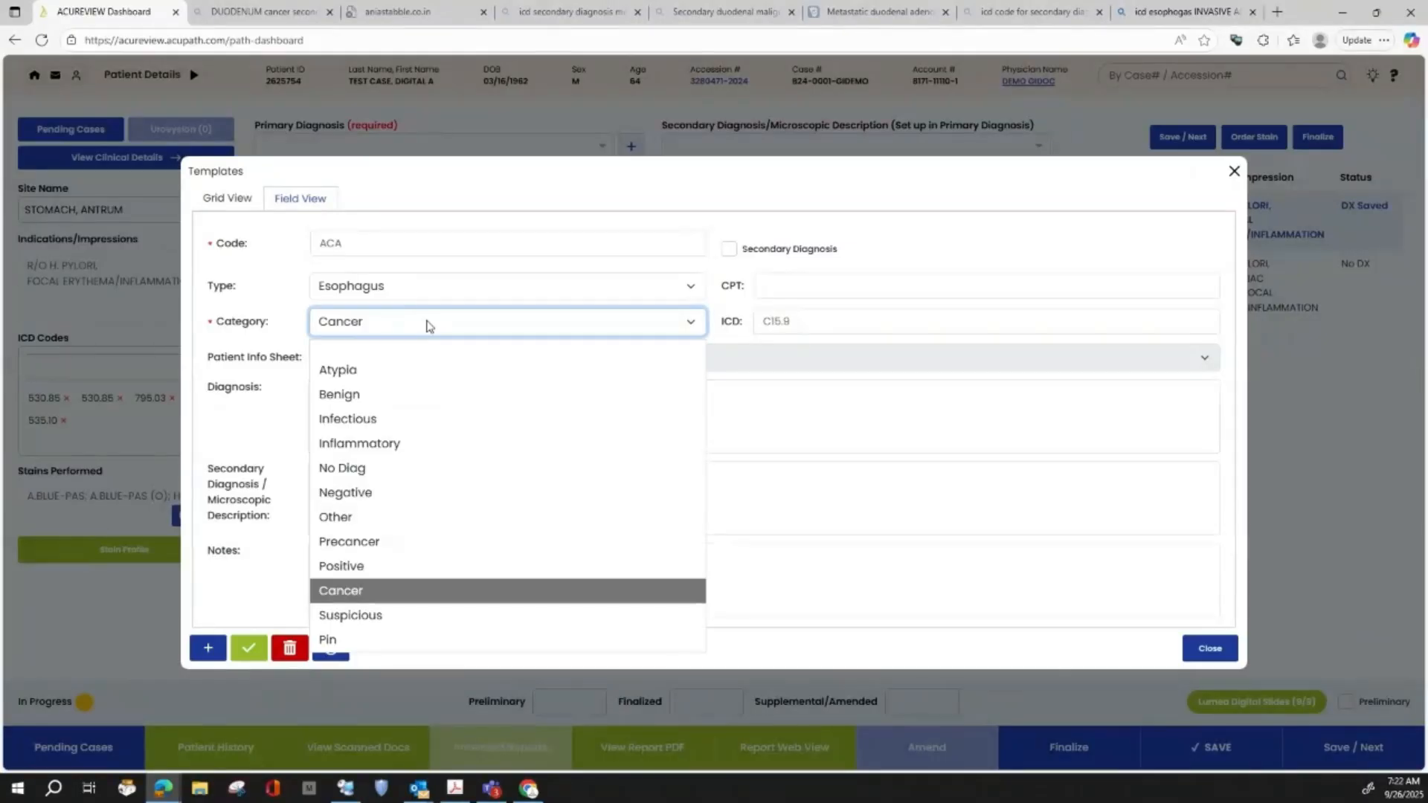
pyautogui.click(427, 324)
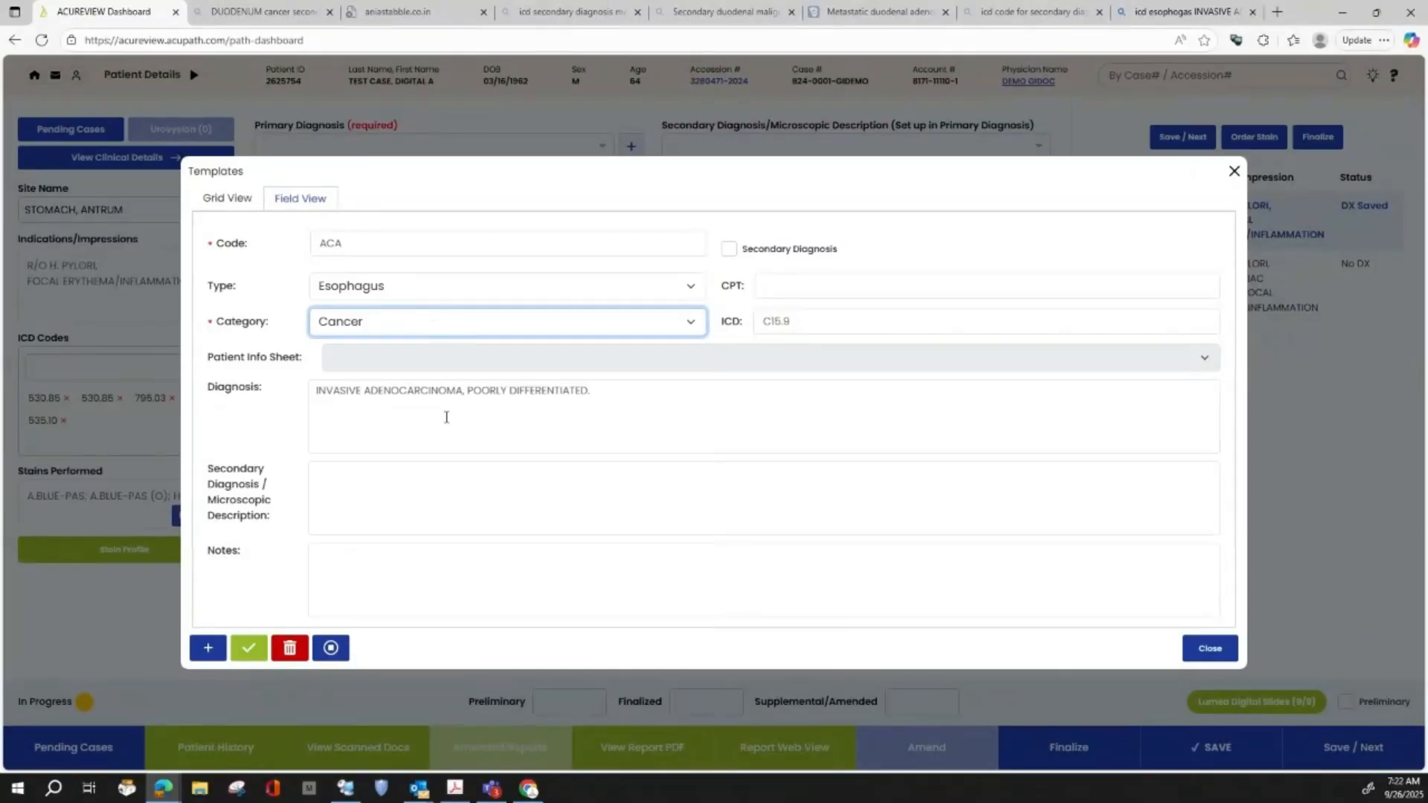
# Review the ACA template's diagnosis, secondary diagnosis, notes and ICD fields.
pyautogui.click(641, 390)
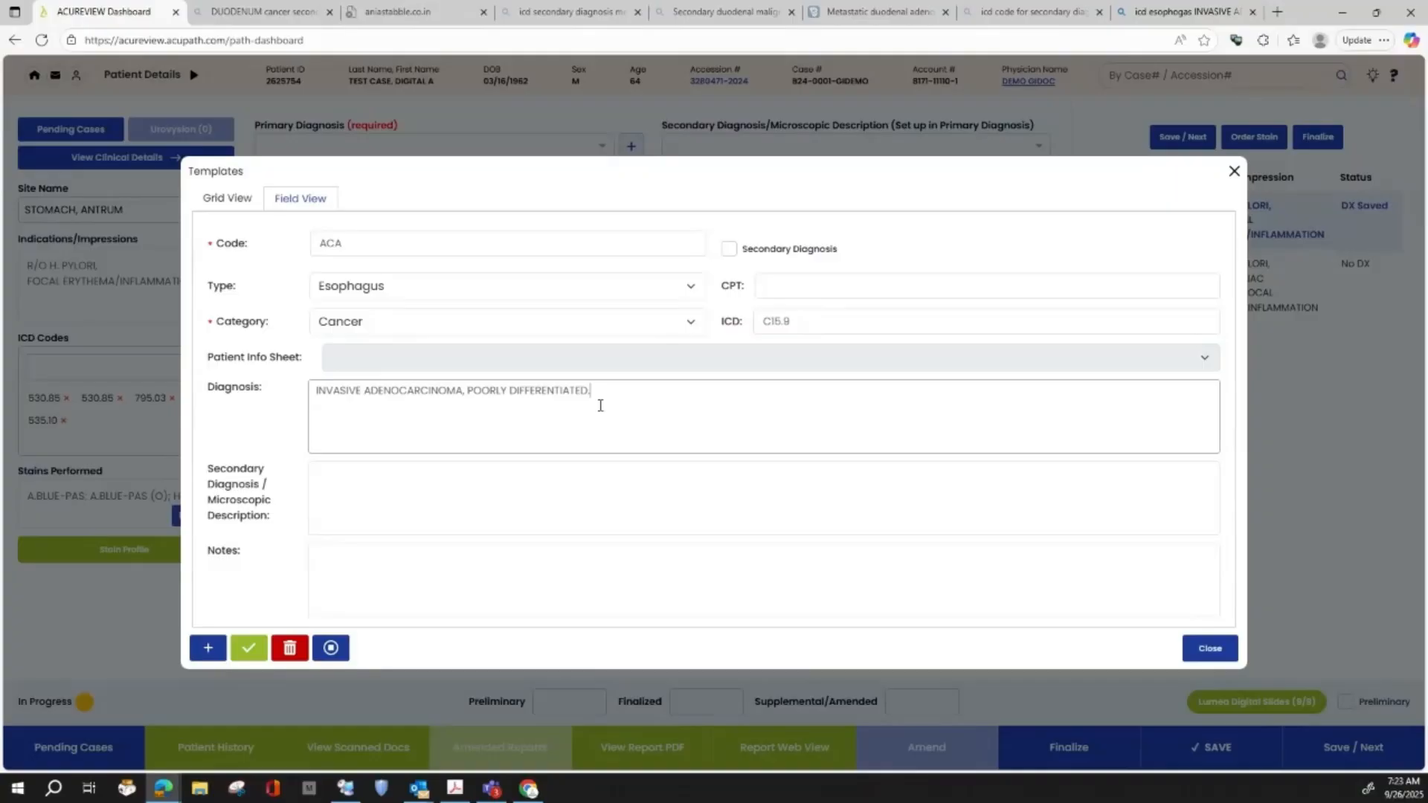
pyautogui.click(412, 498)
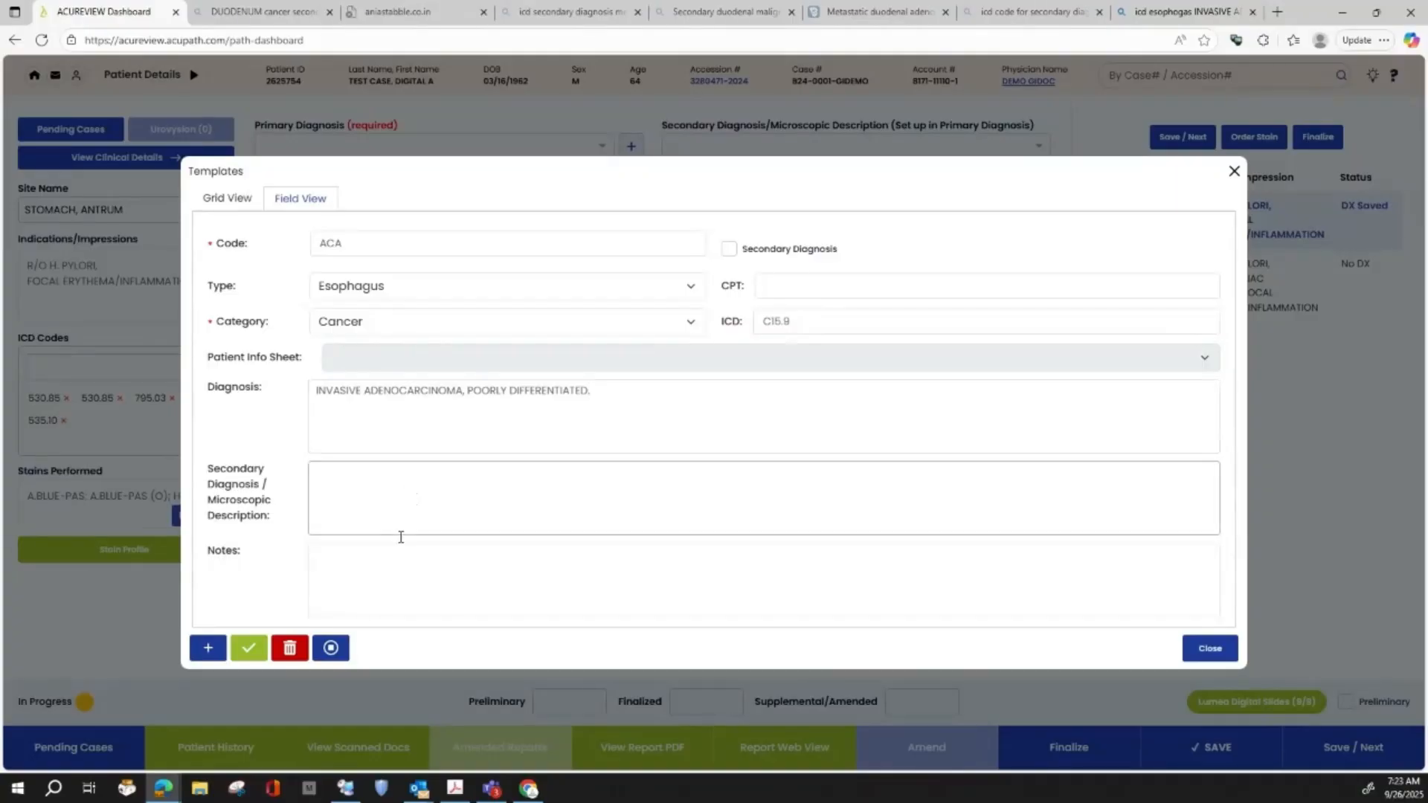
pyautogui.click(386, 564)
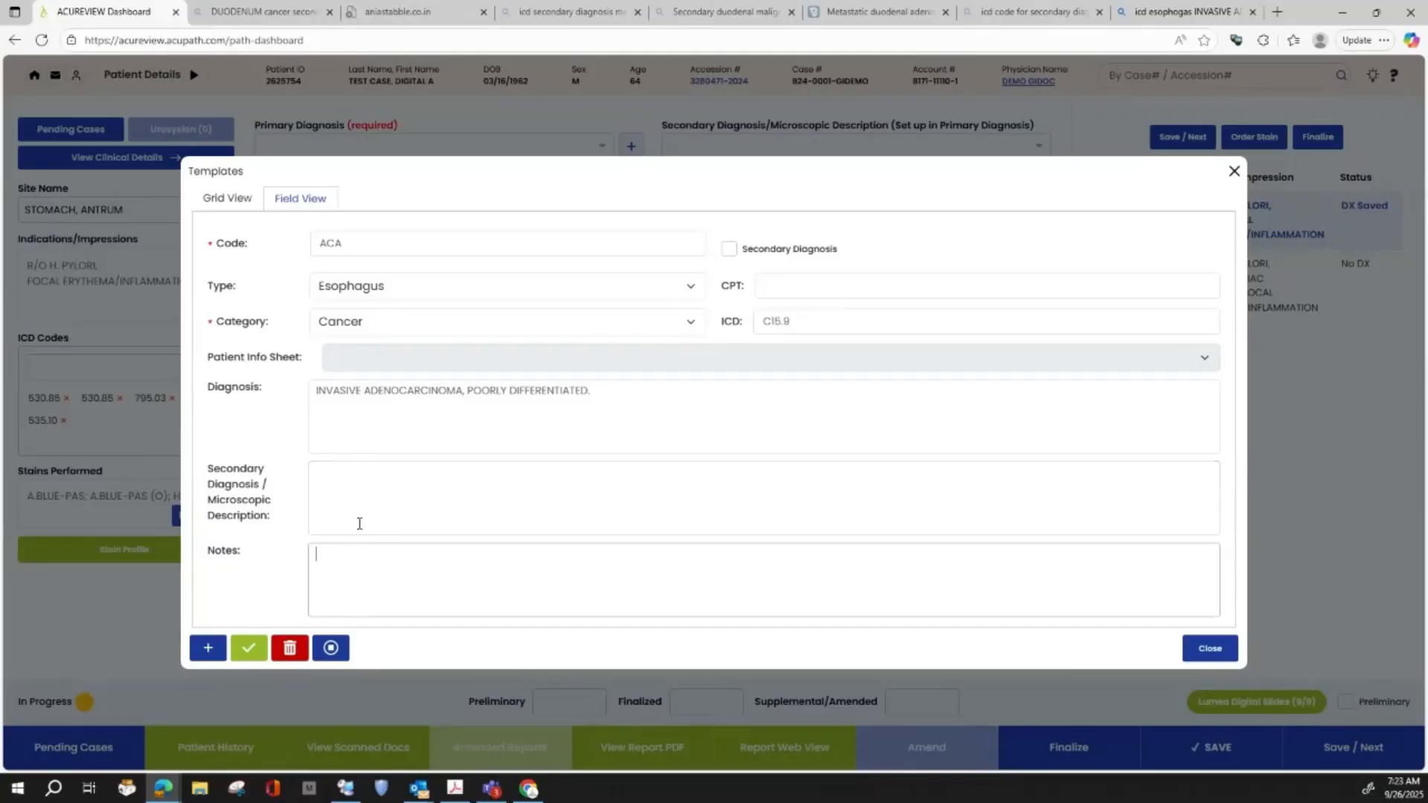
pyautogui.click(359, 476)
pyautogui.click(394, 444)
pyautogui.click(372, 530)
pyautogui.click(360, 556)
pyautogui.click(375, 423)
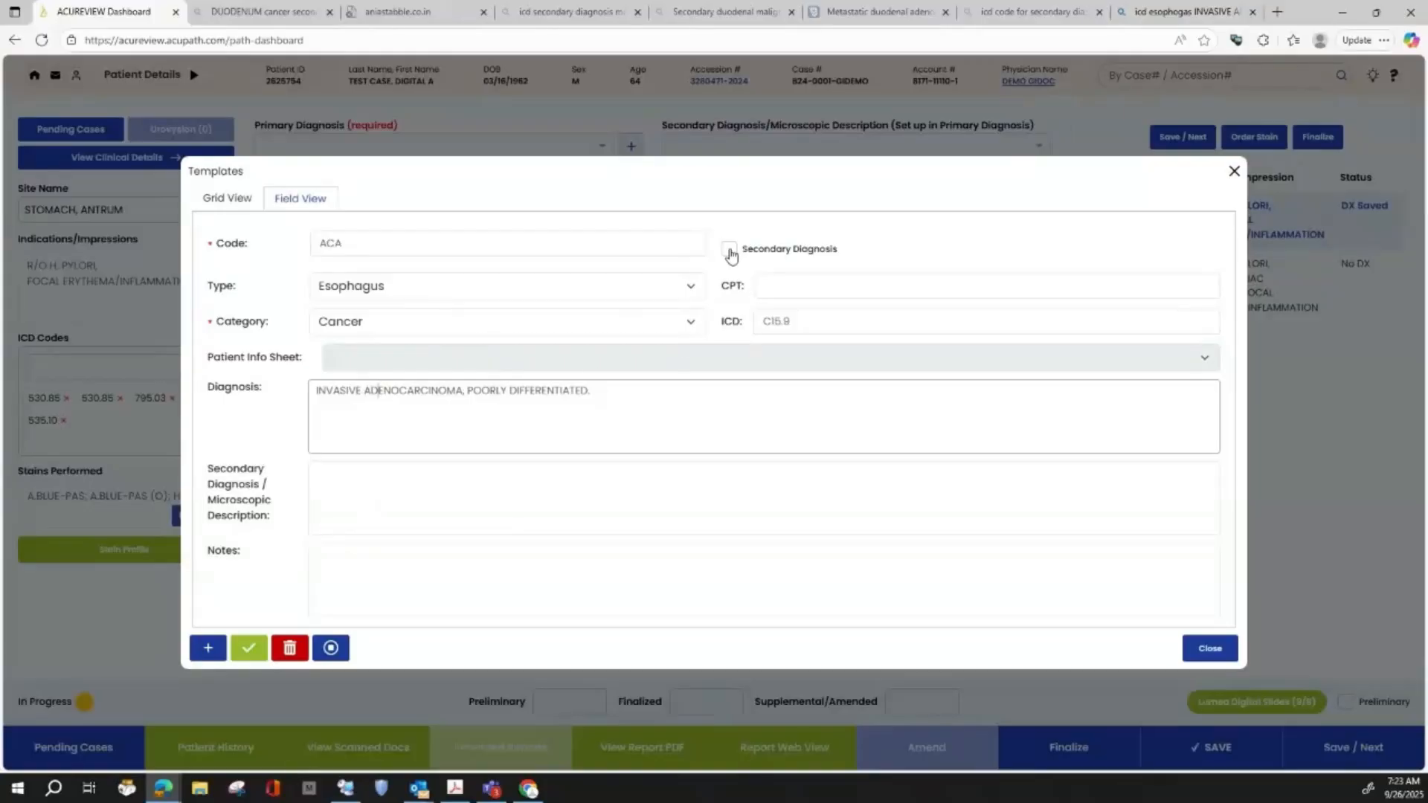
pyautogui.click(353, 486)
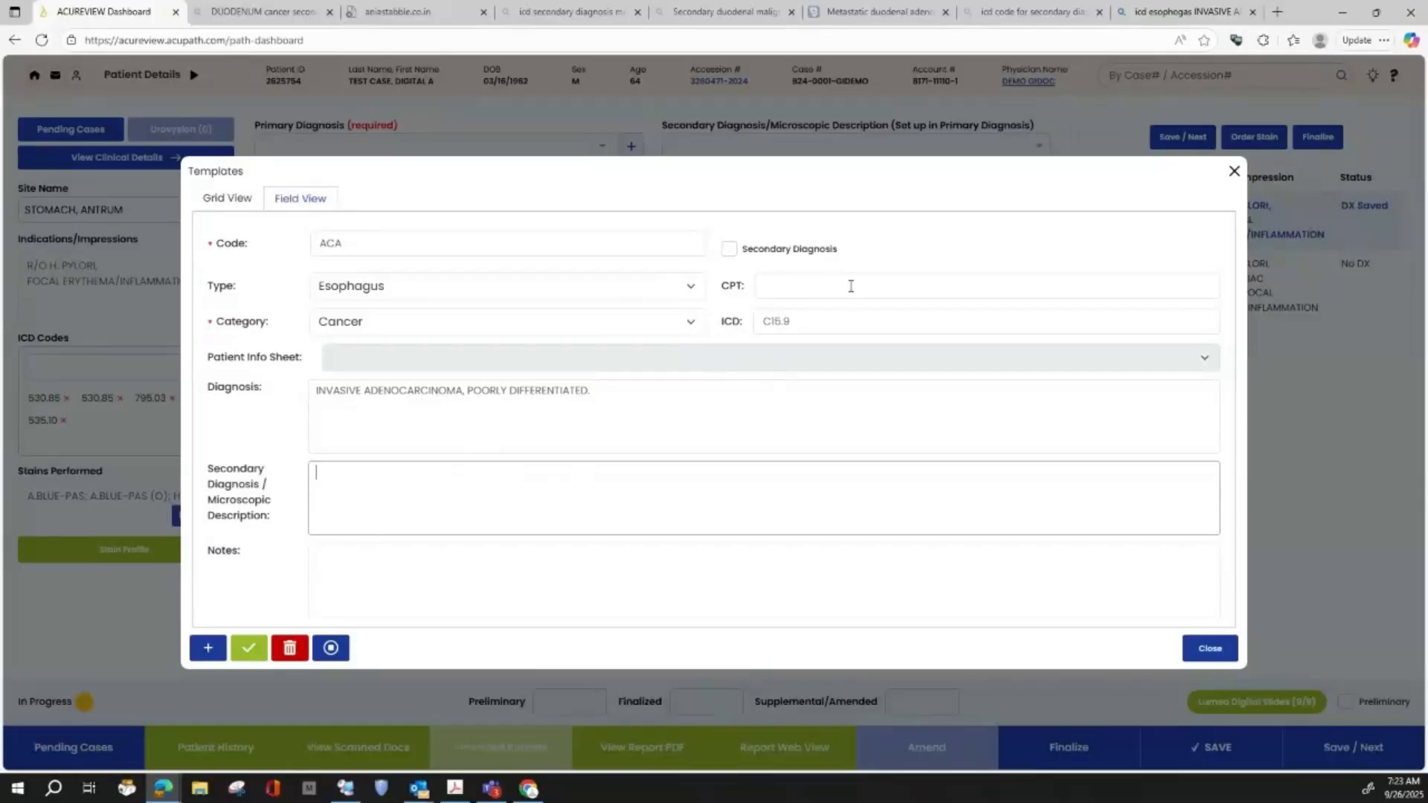
pyautogui.click(821, 319)
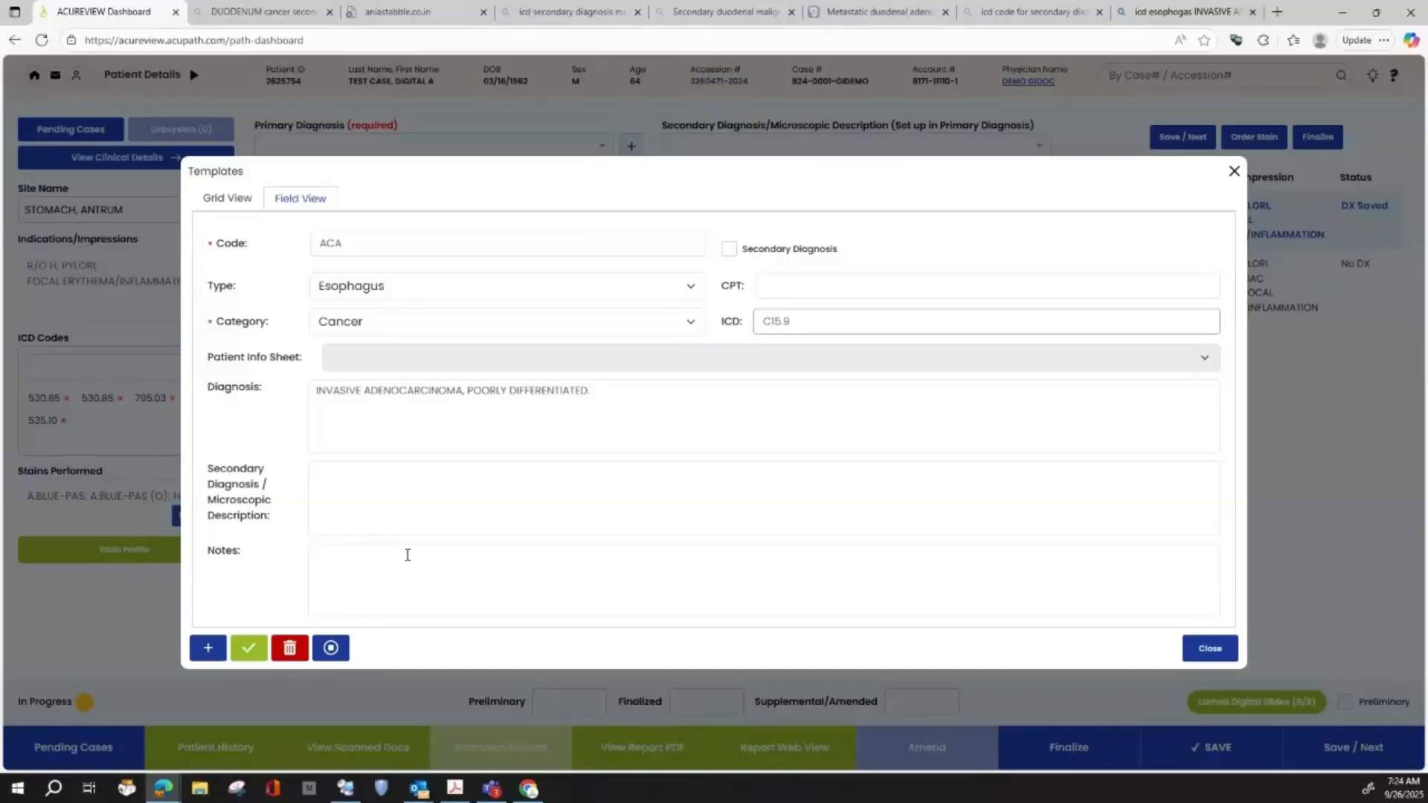
# Start a blank new template and look through its Code, Type and Category fields.
pyautogui.click(208, 650)
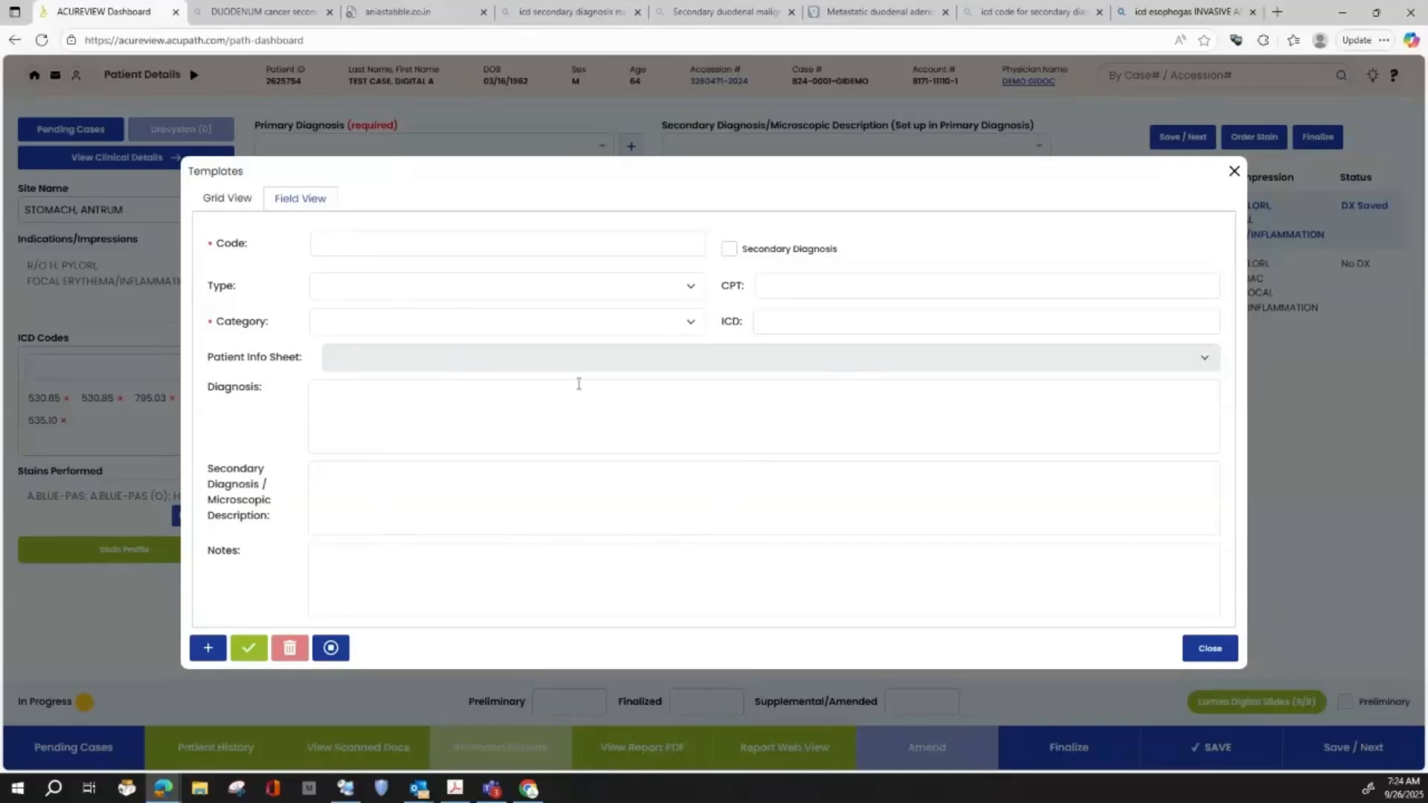
pyautogui.click(338, 244)
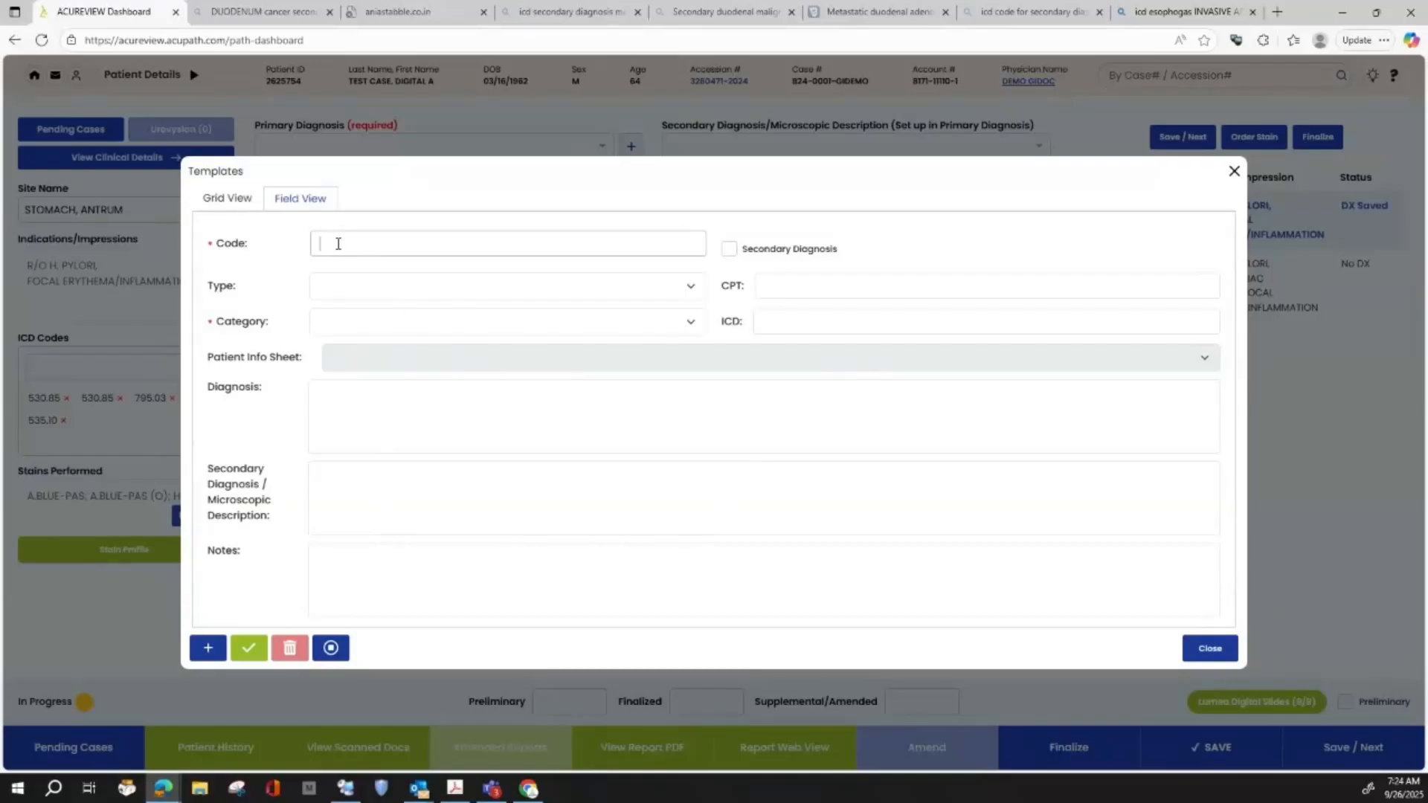
pyautogui.click(354, 291)
pyautogui.click(355, 290)
pyautogui.click(348, 324)
pyautogui.click(347, 324)
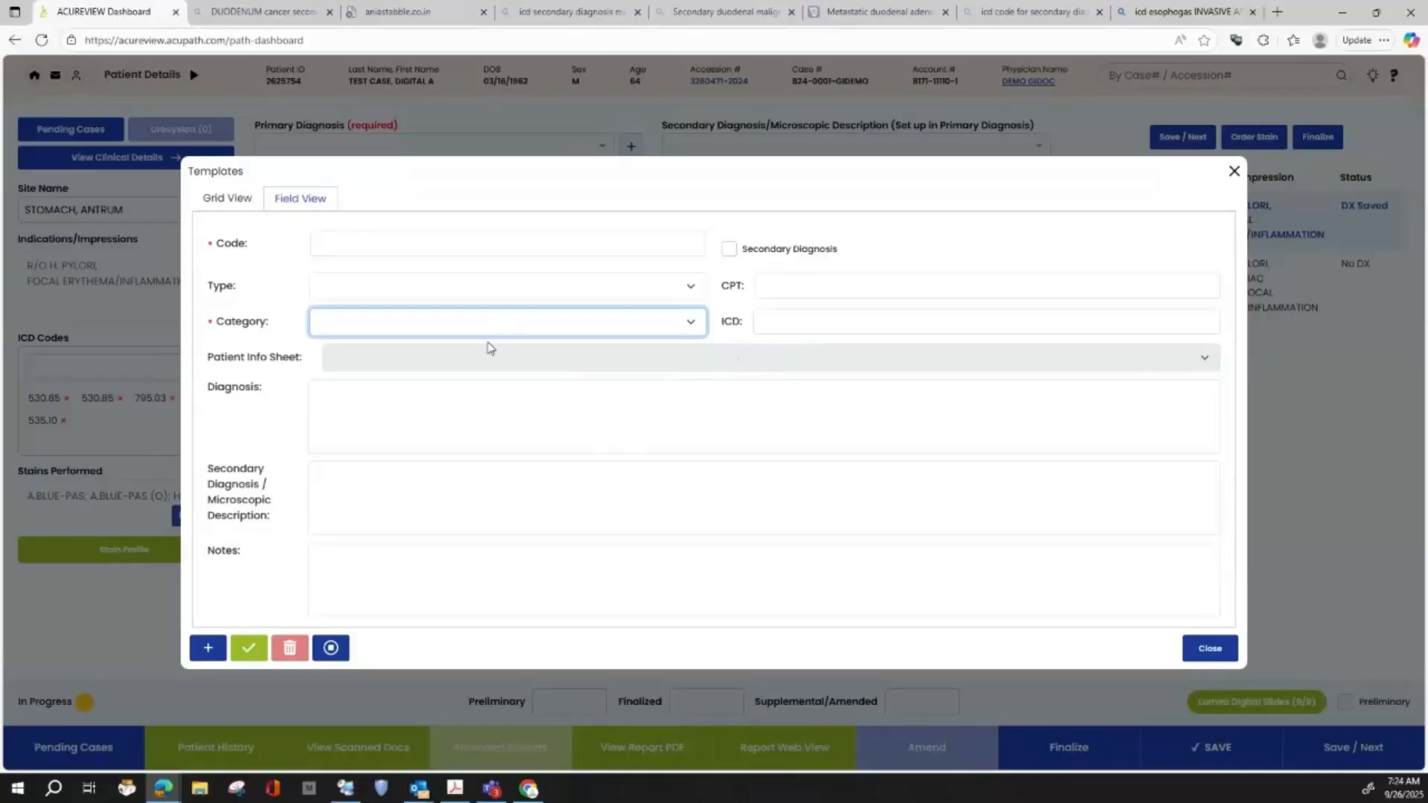
# Filter the template list's Code column for "met" and open METDUOADEN to review its secondary diagnosis text.
pyautogui.click(237, 204)
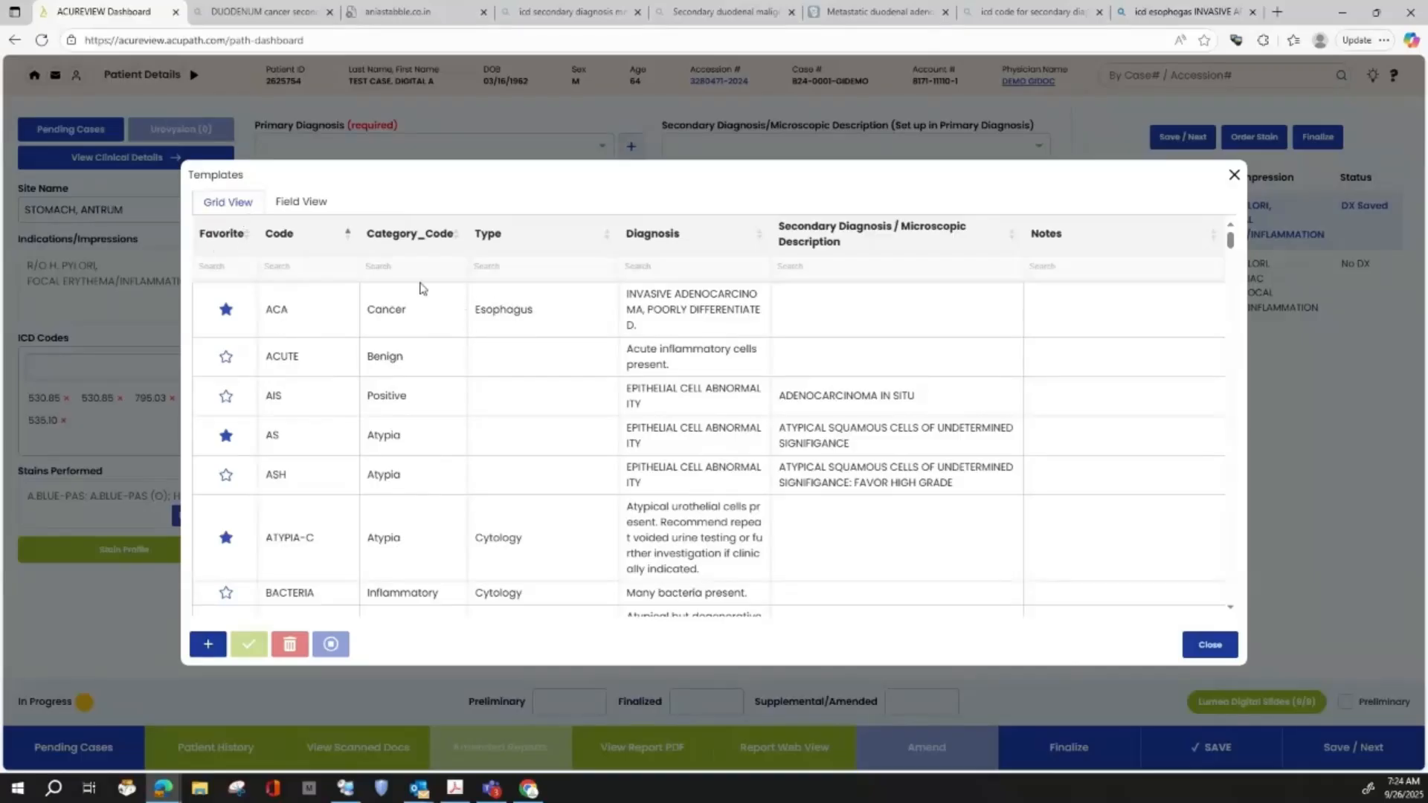
pyautogui.click(324, 264)
pyautogui.write('met')
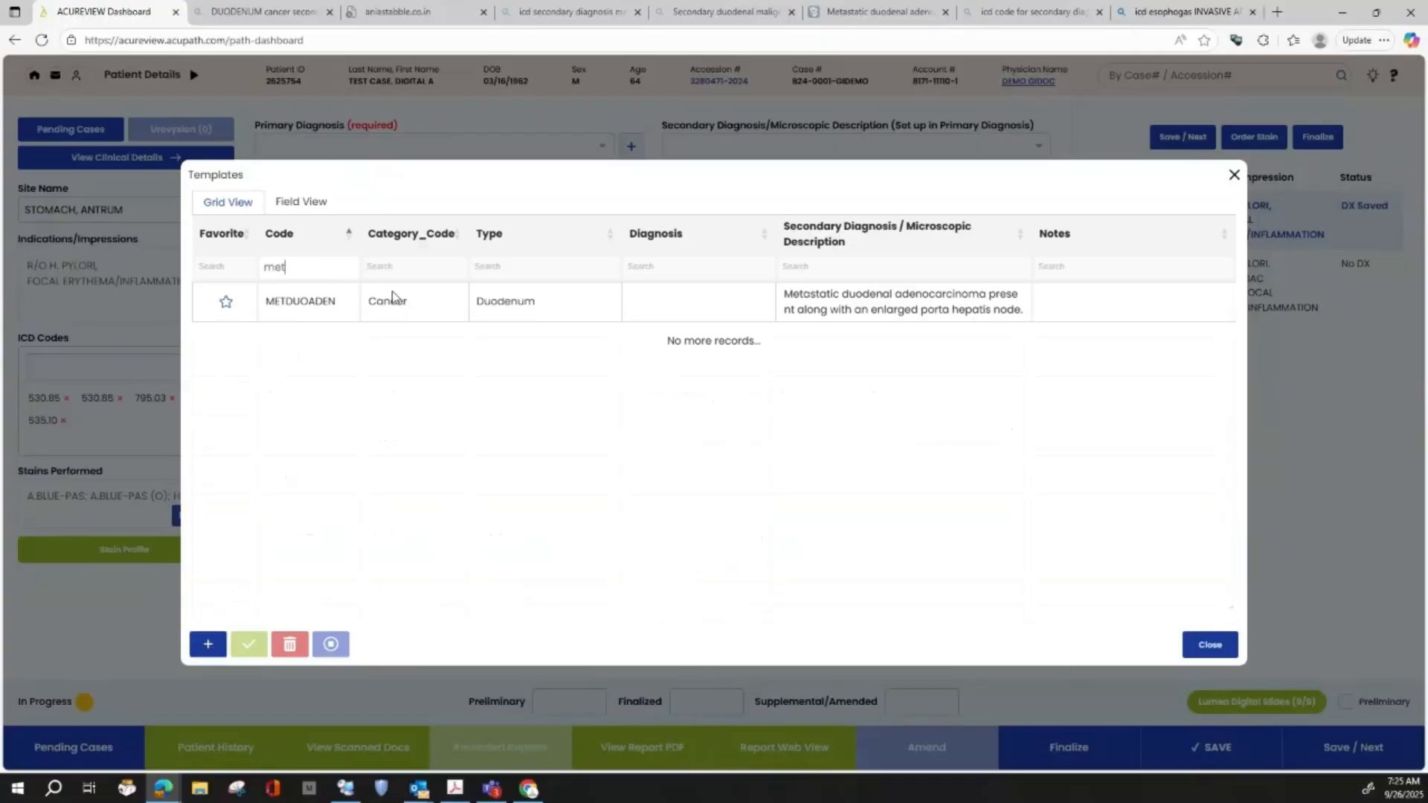
pyautogui.click(383, 311)
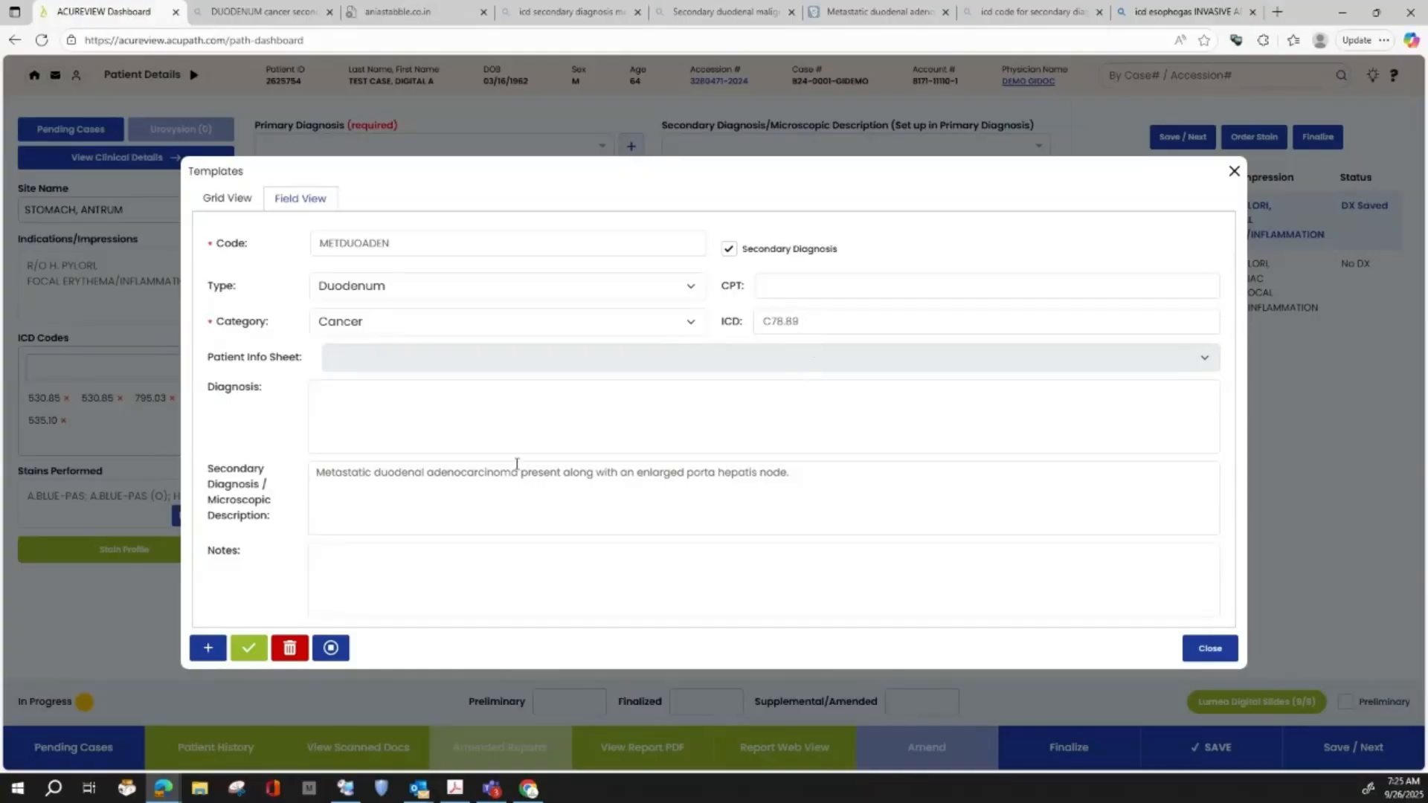
pyautogui.click(451, 481)
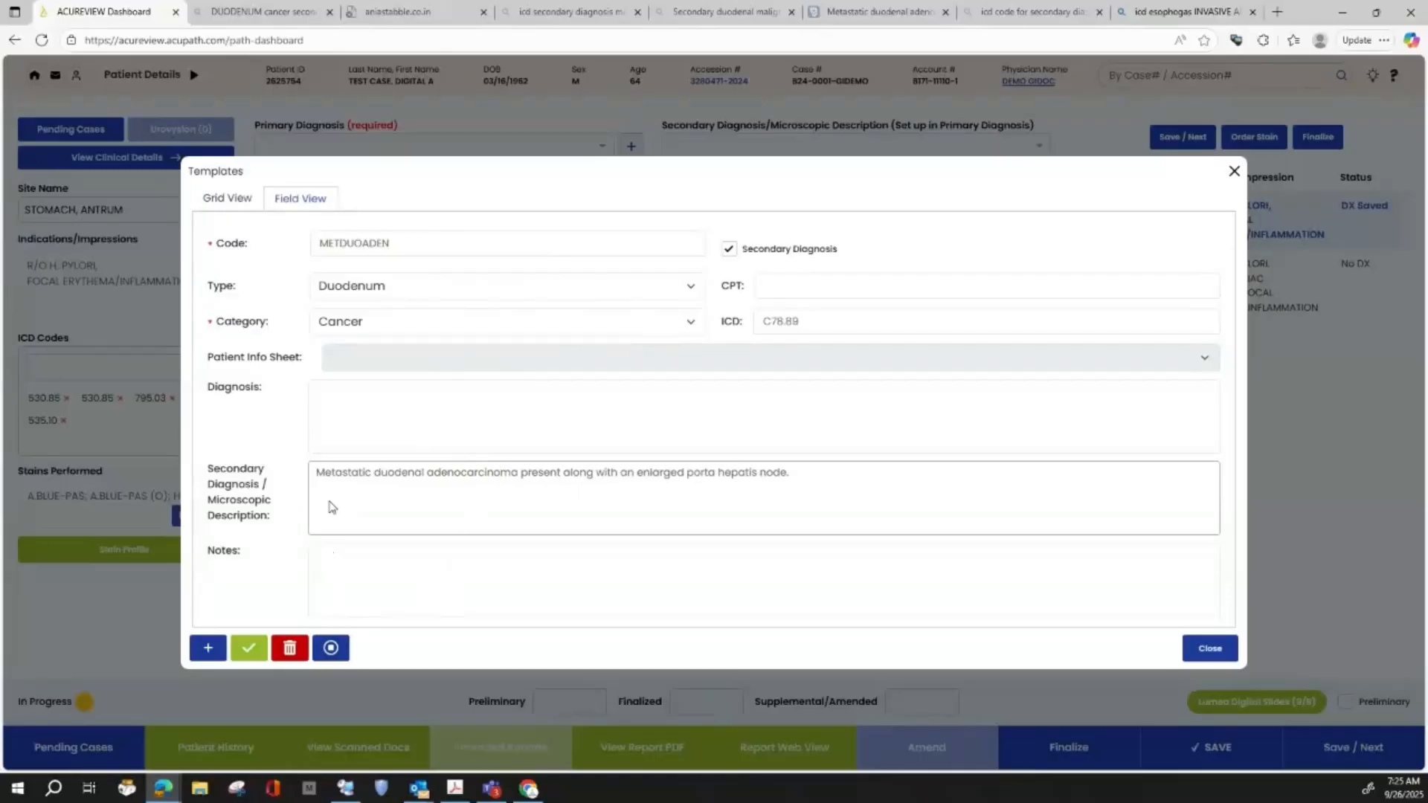
# Close the templates and view the primary and secondary diagnosis choices for the stomach antrum part.
pyautogui.click(1208, 654)
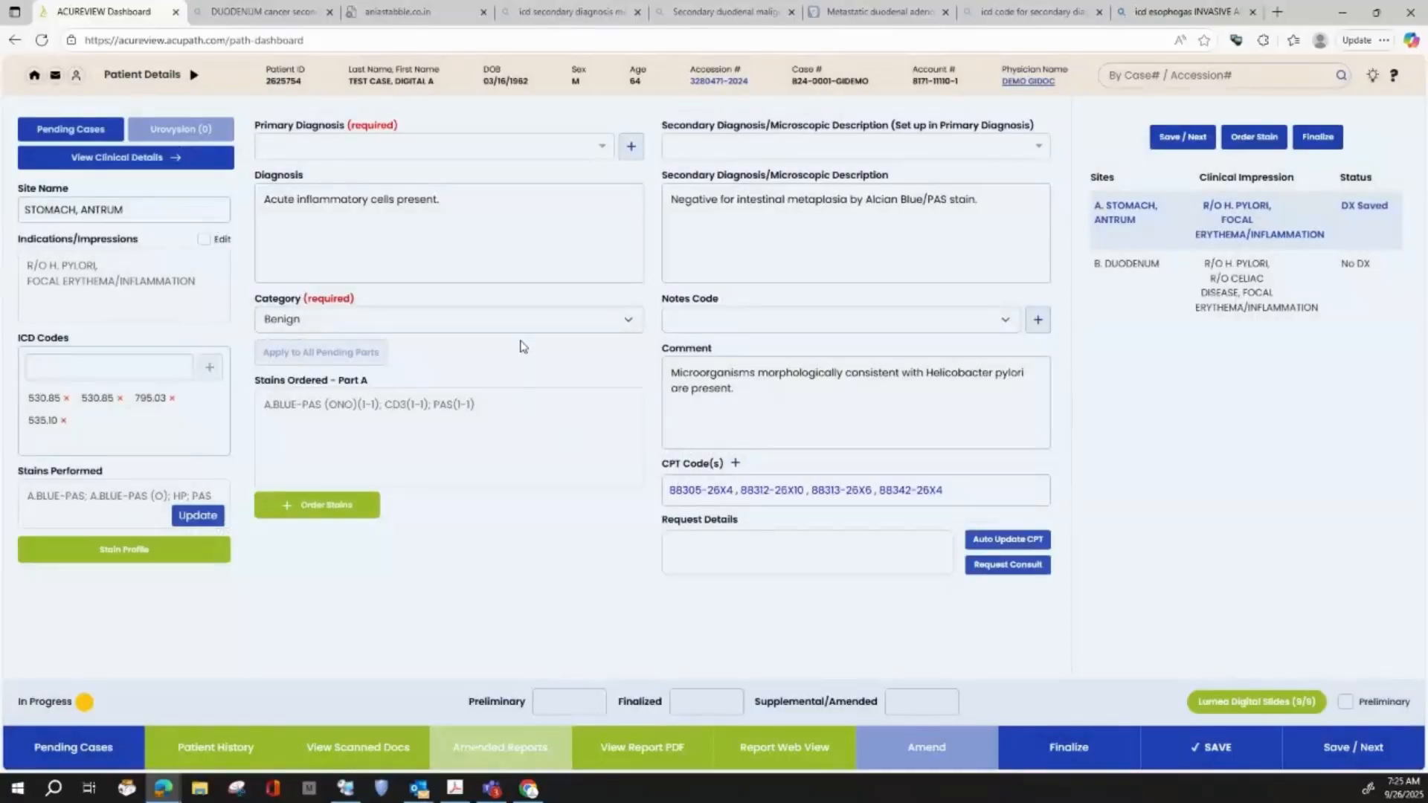
pyautogui.click(604, 153)
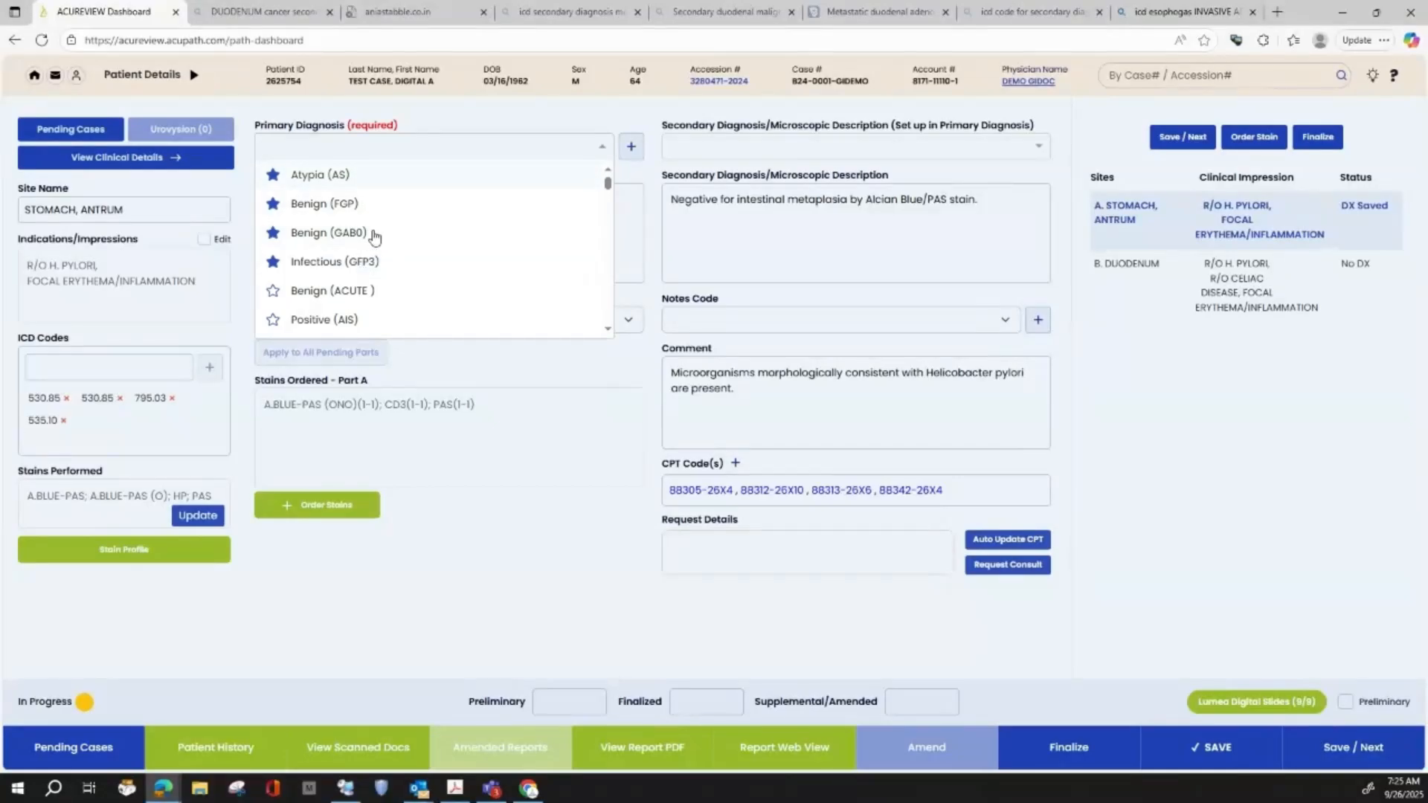
pyautogui.click(434, 108)
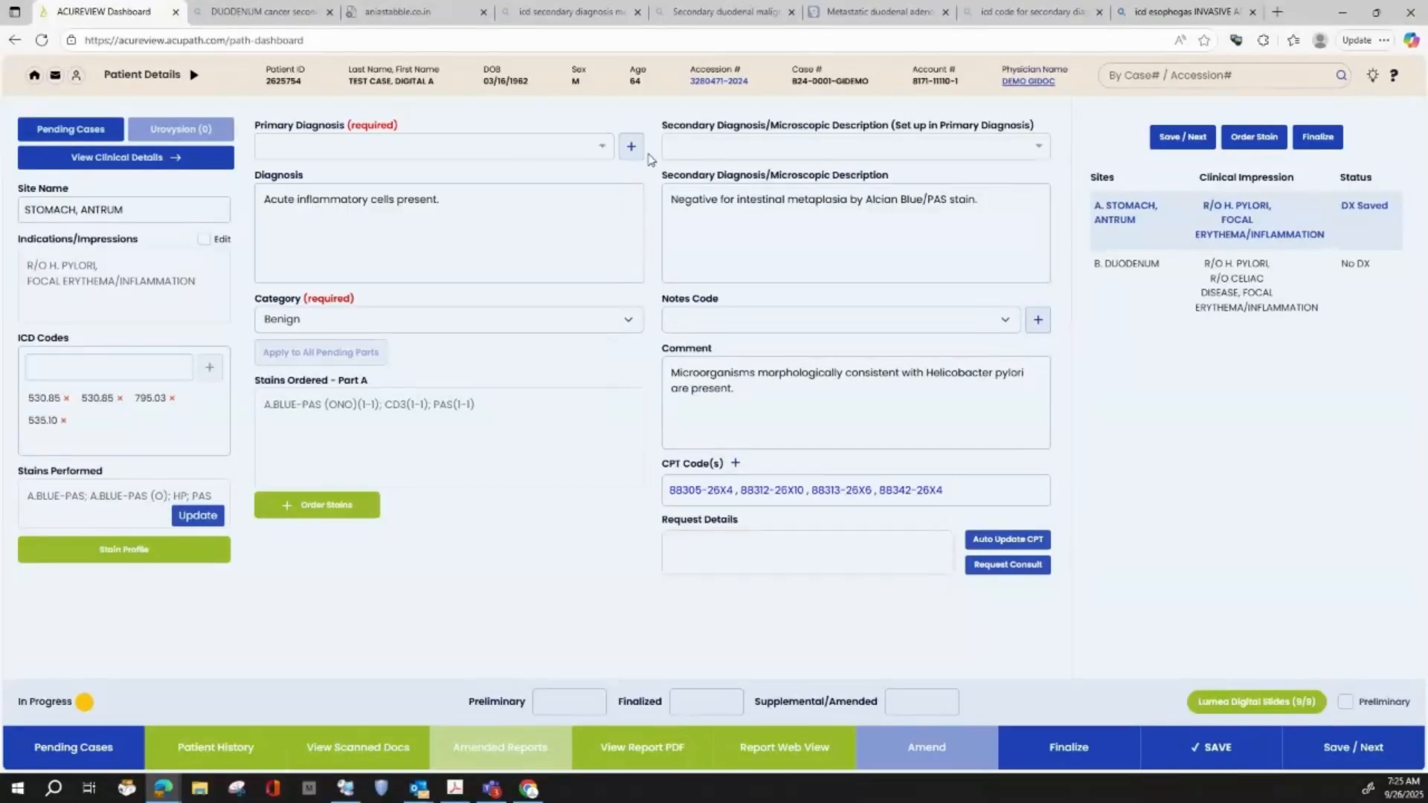
pyautogui.click(1025, 147)
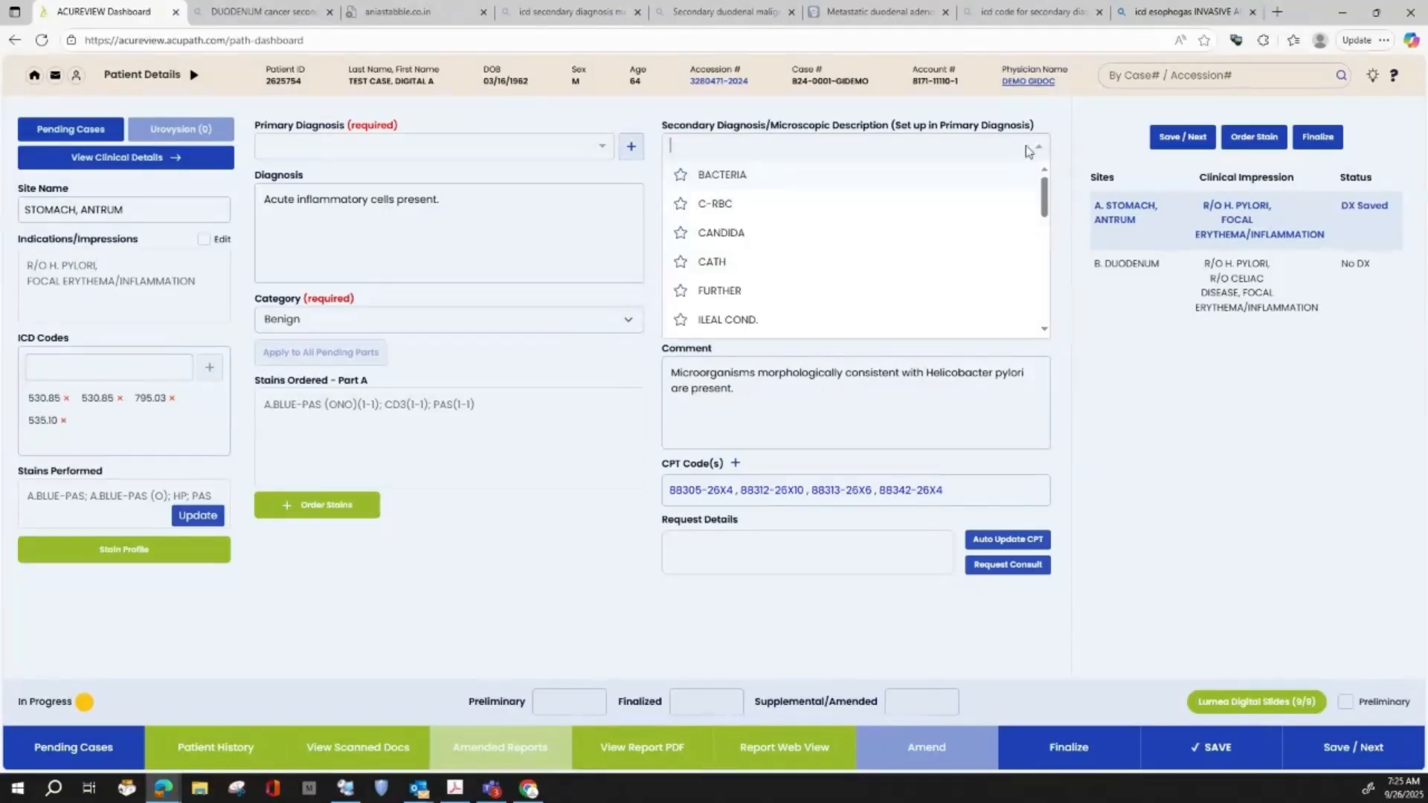
pyautogui.click(1186, 301)
# Switch to part B, DUODENUM, and choose BACTERIA as its secondary diagnosis.
pyautogui.click(1137, 274)
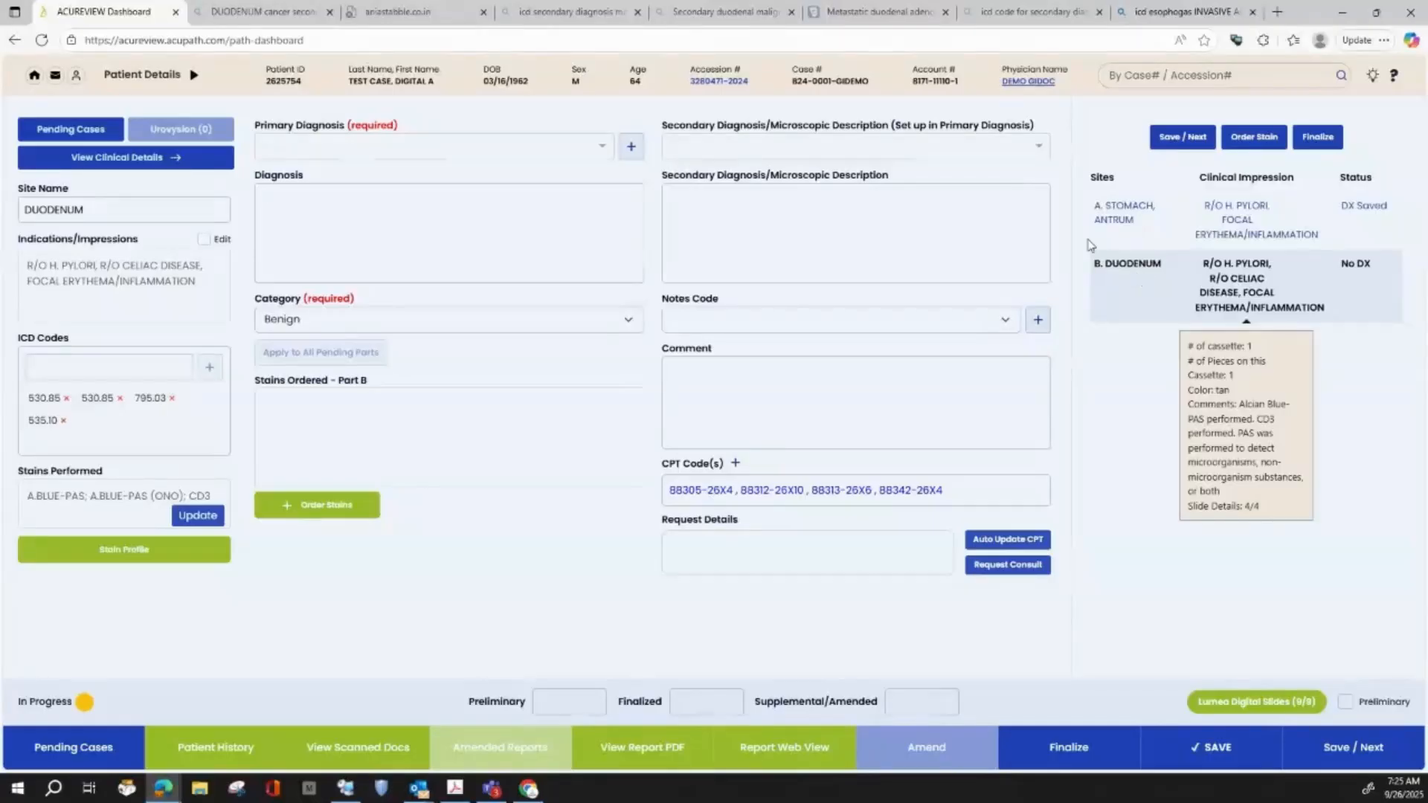
pyautogui.click(1039, 147)
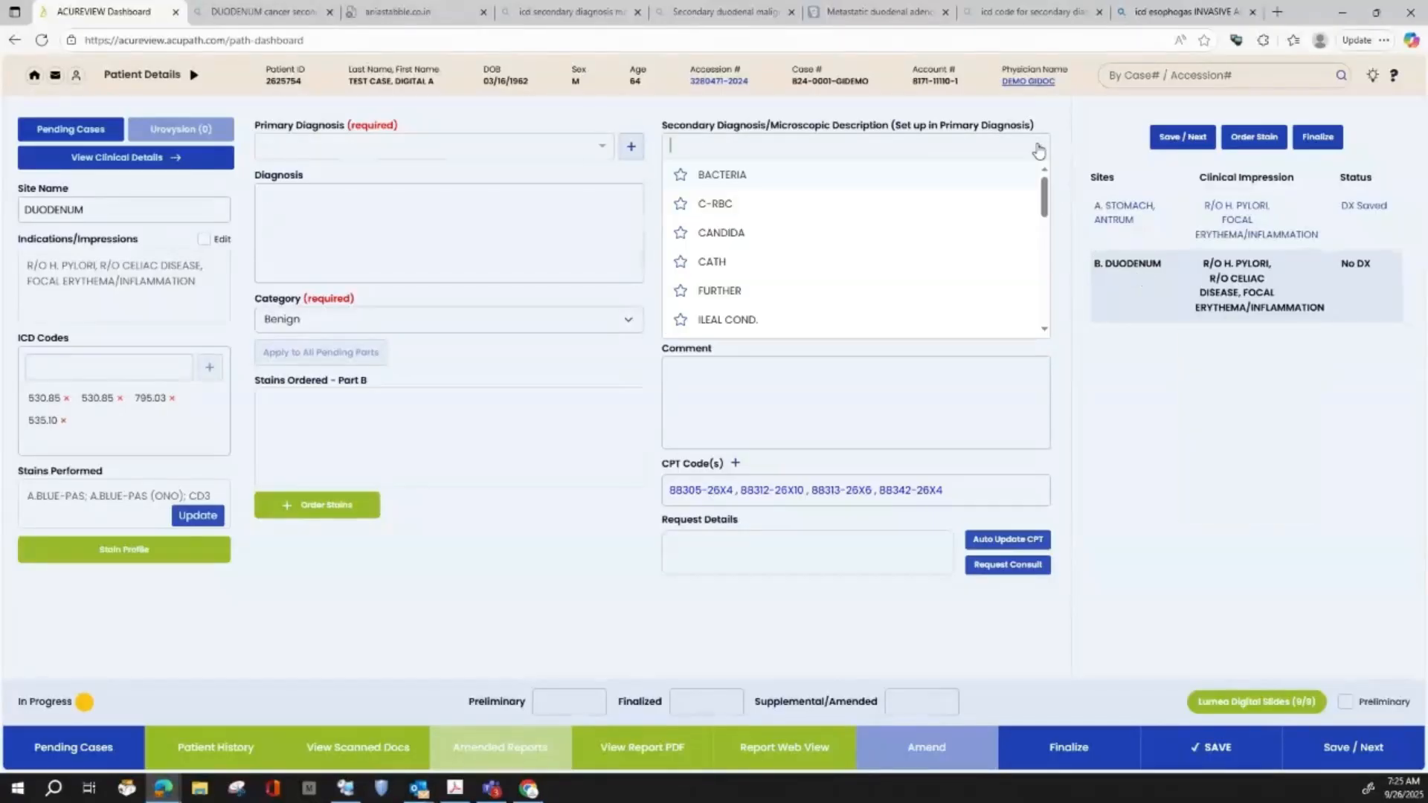
pyautogui.click(767, 178)
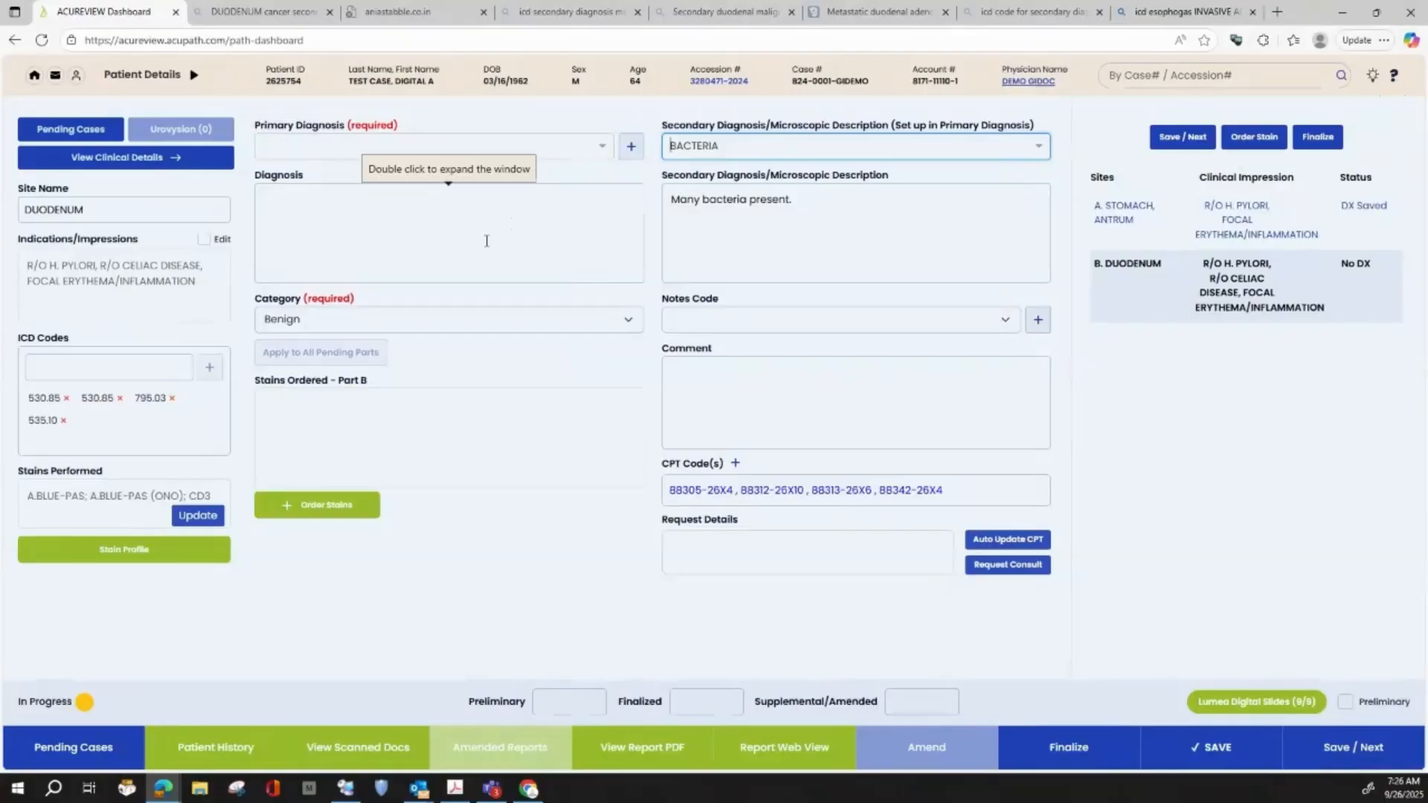
# Open the AcuReview 2 training videos page from the dashboard's help.
pyautogui.click(1392, 78)
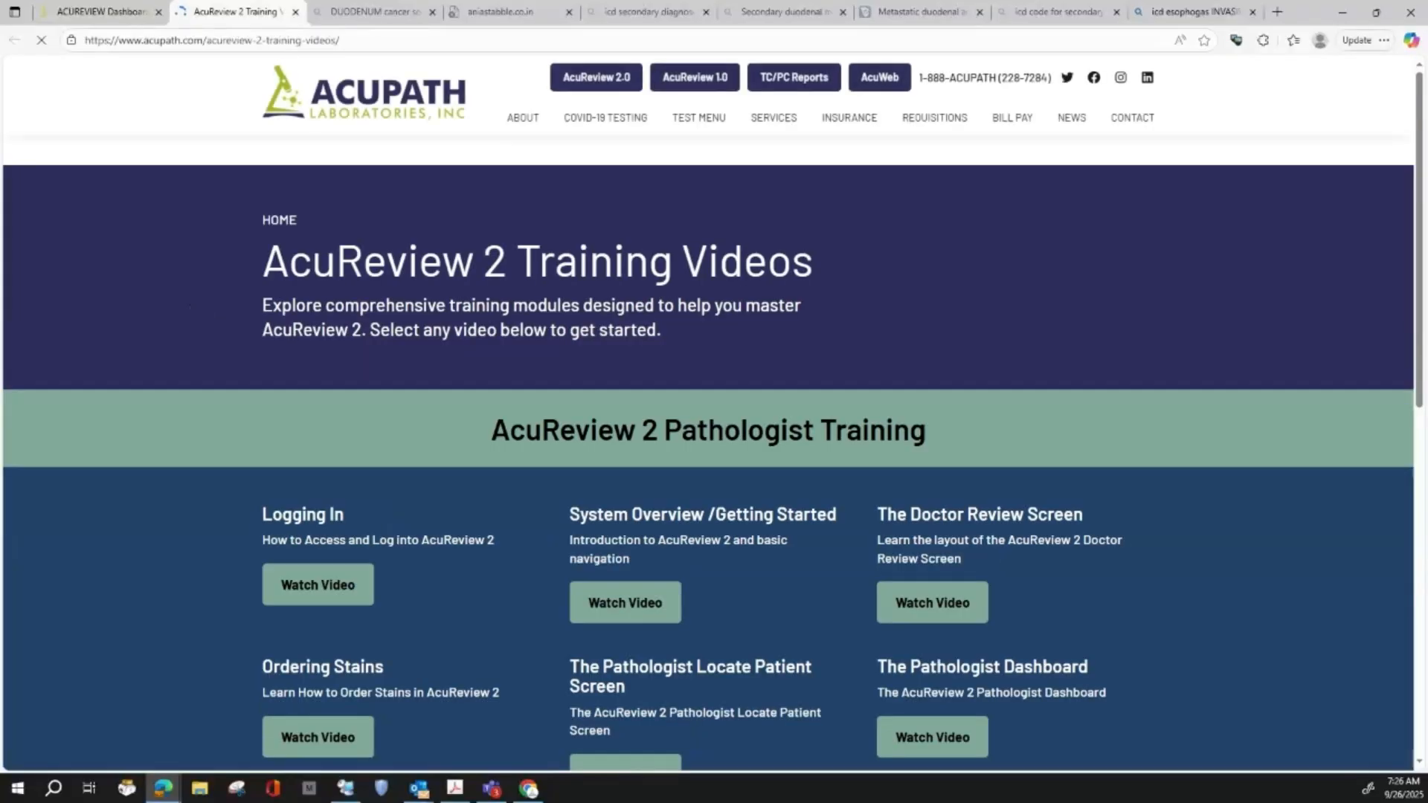